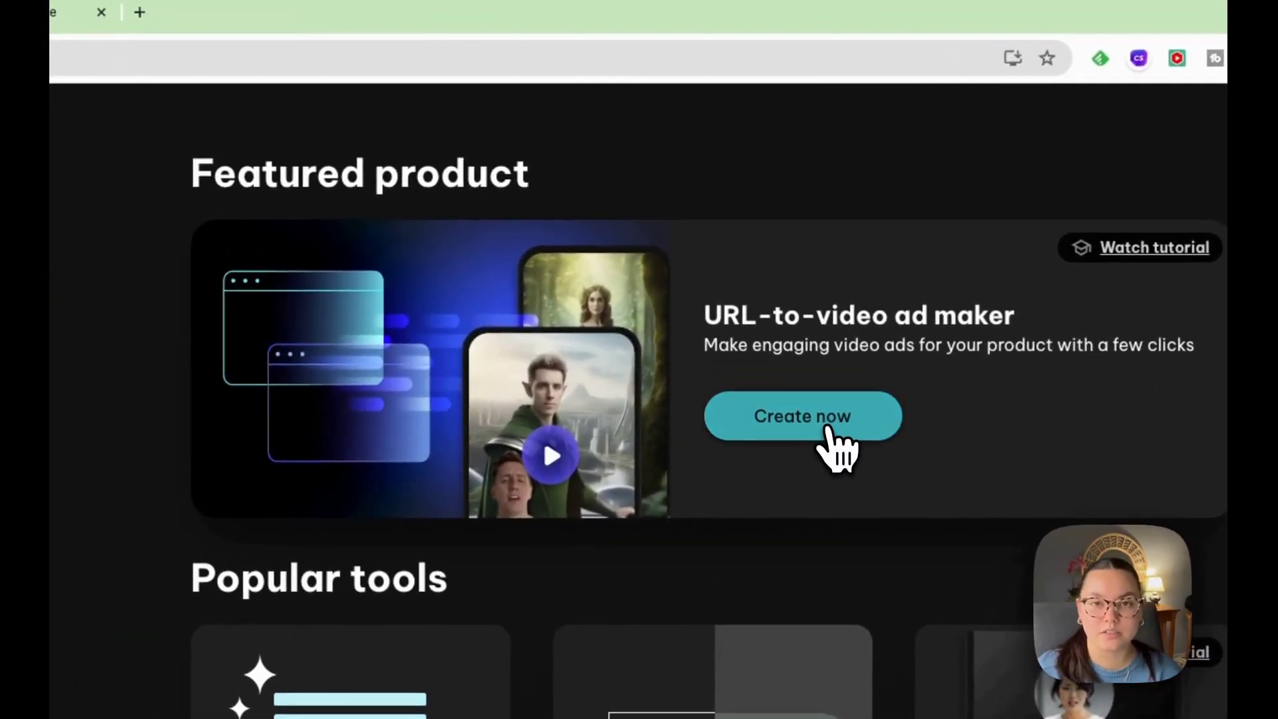
pyautogui.click(831, 427)
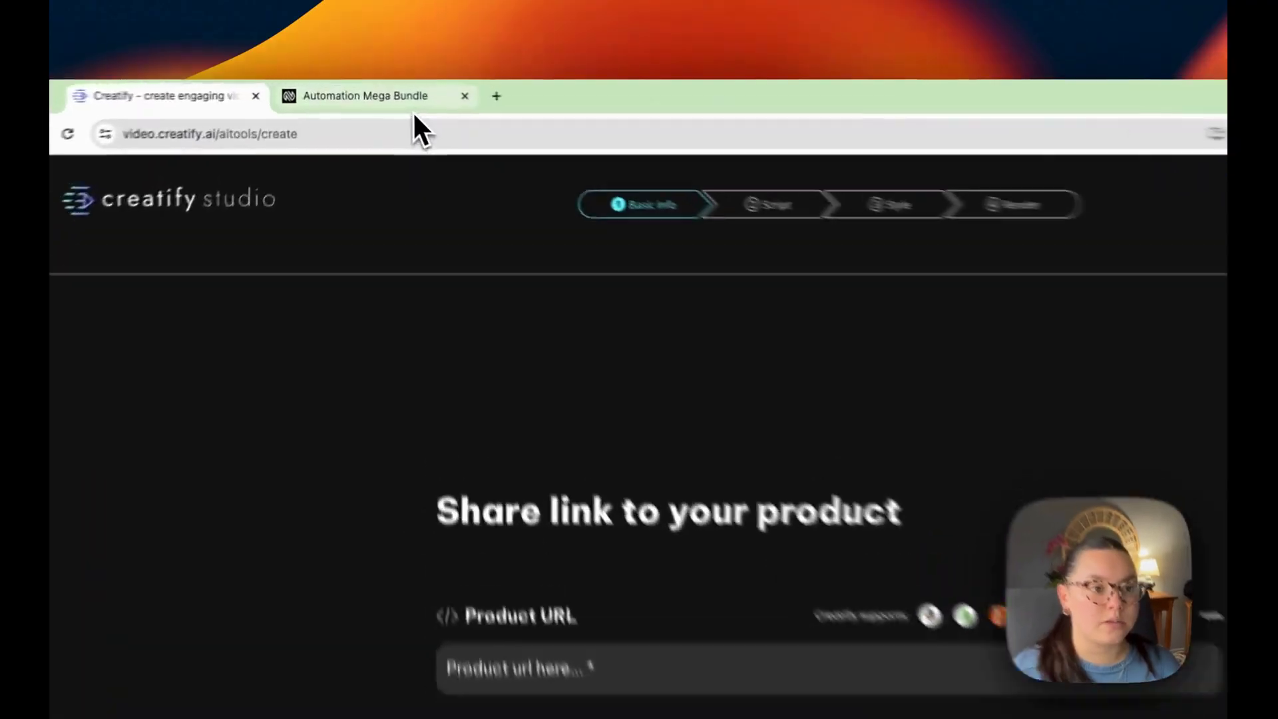
pyautogui.click(396, 90)
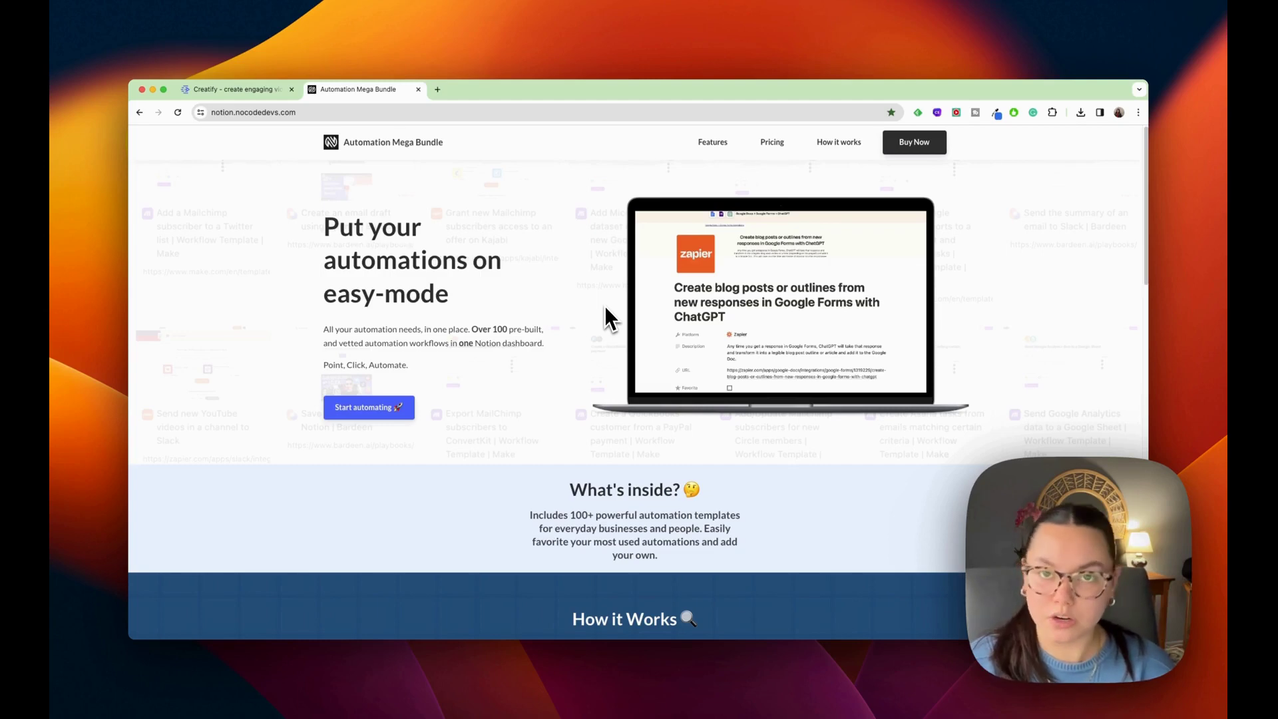
pyautogui.click(469, 111)
pyautogui.press('super+c')
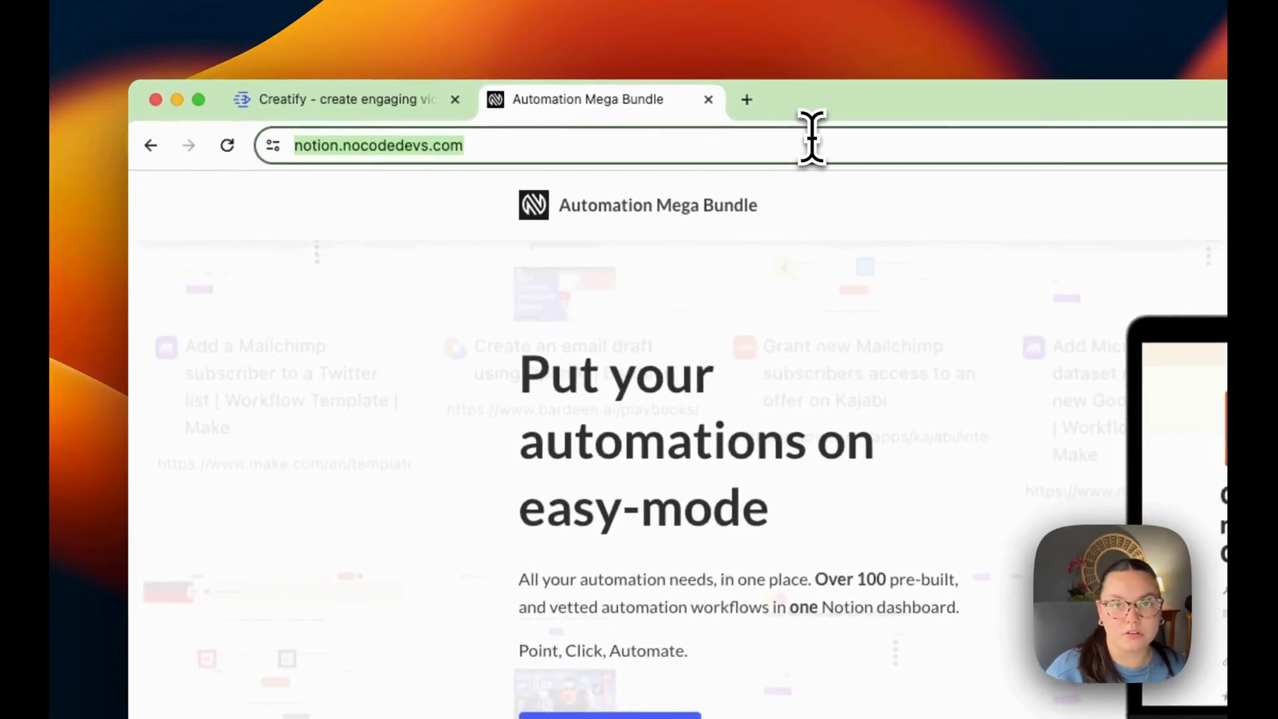
pyautogui.click(441, 107)
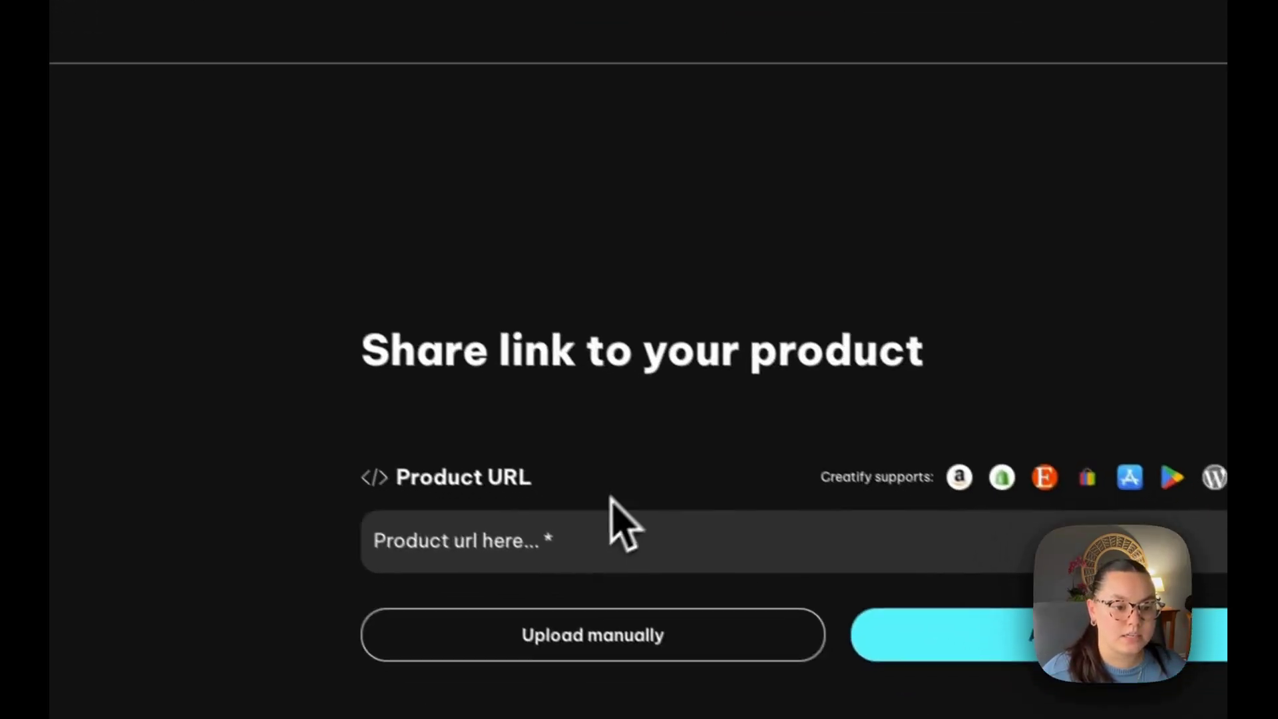
pyautogui.click(552, 547)
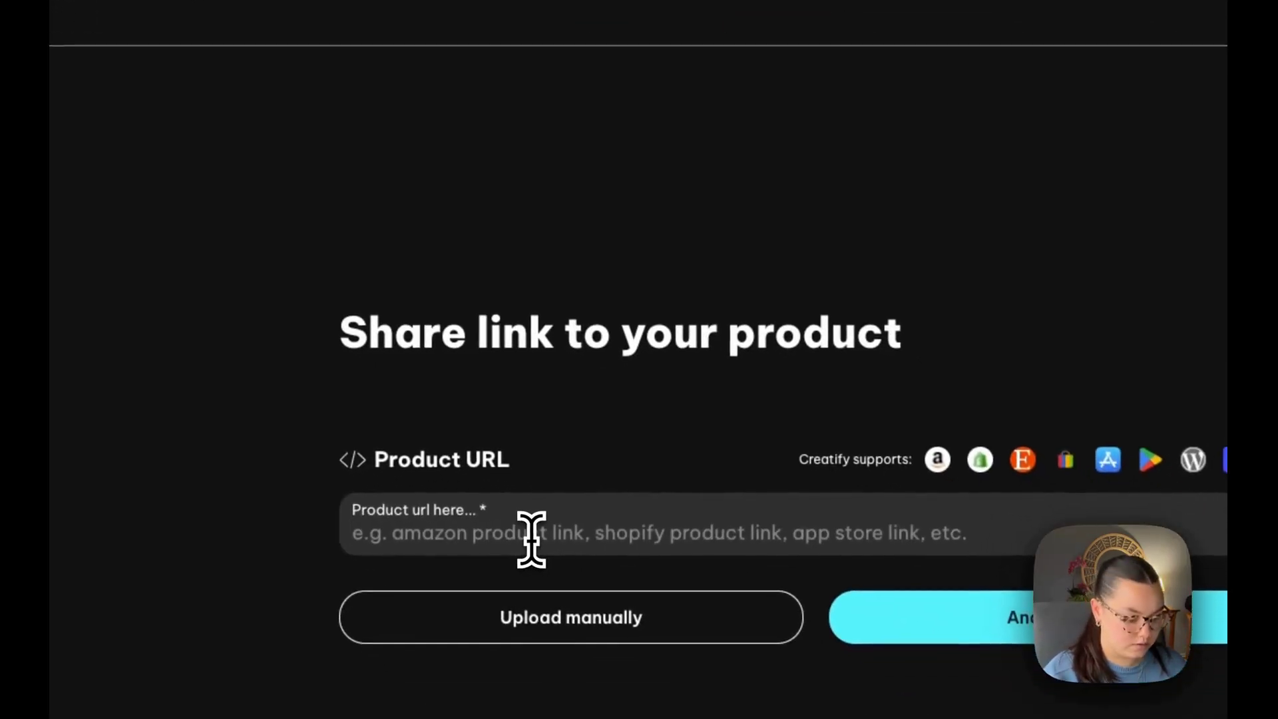
pyautogui.press('super+v')
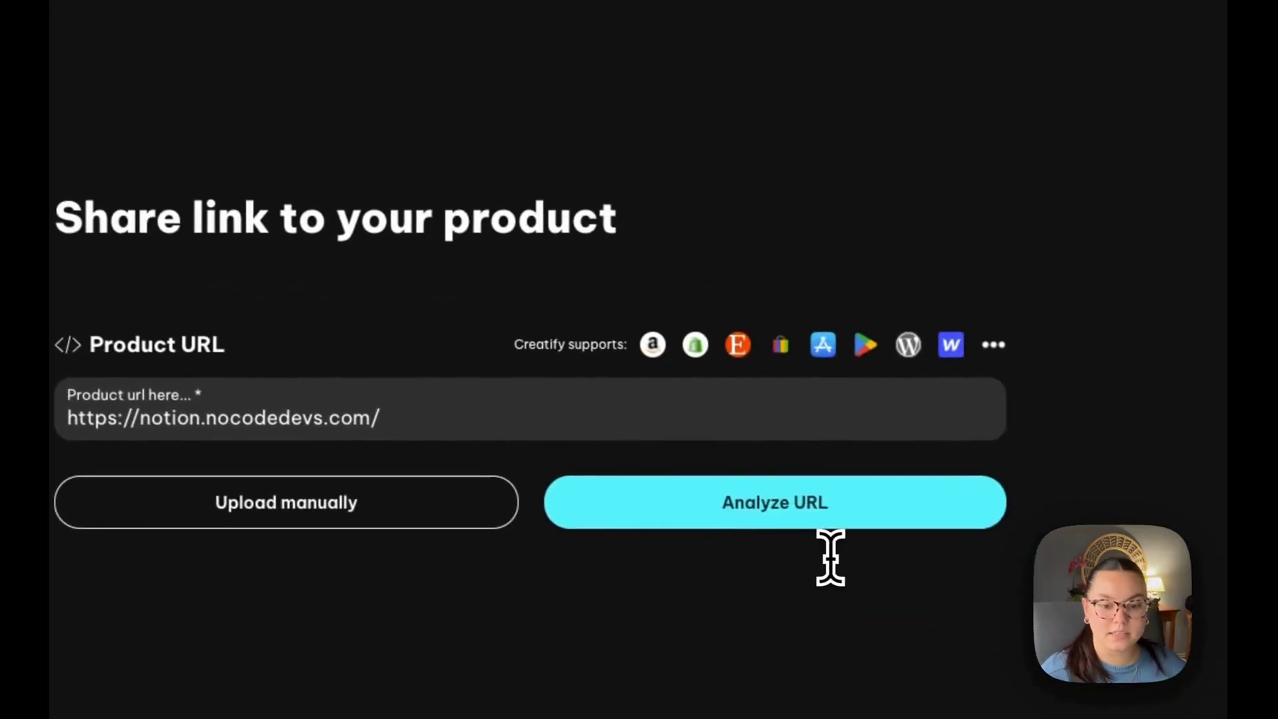
pyautogui.click(845, 523)
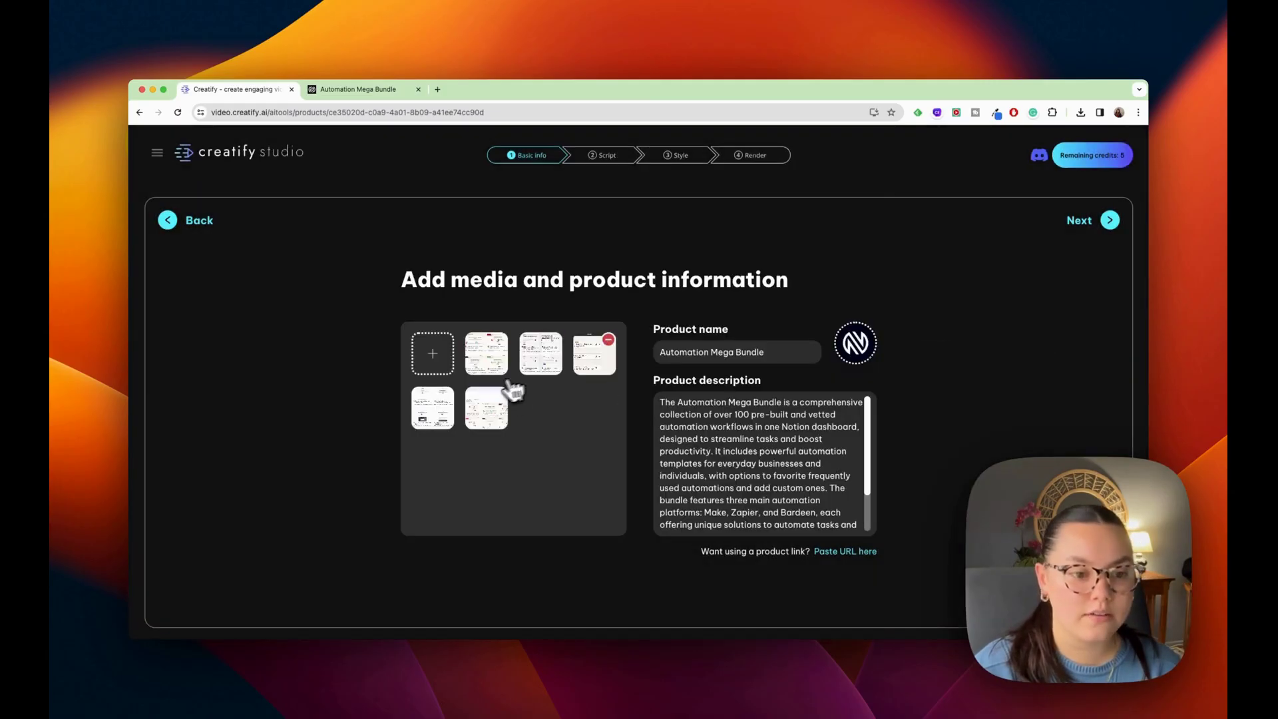
# Preview the extracted images, including the Notion bundle and Bardeen playbooks, then read the description
pyautogui.click(509, 385)
pyautogui.click(958, 336)
pyautogui.click(499, 416)
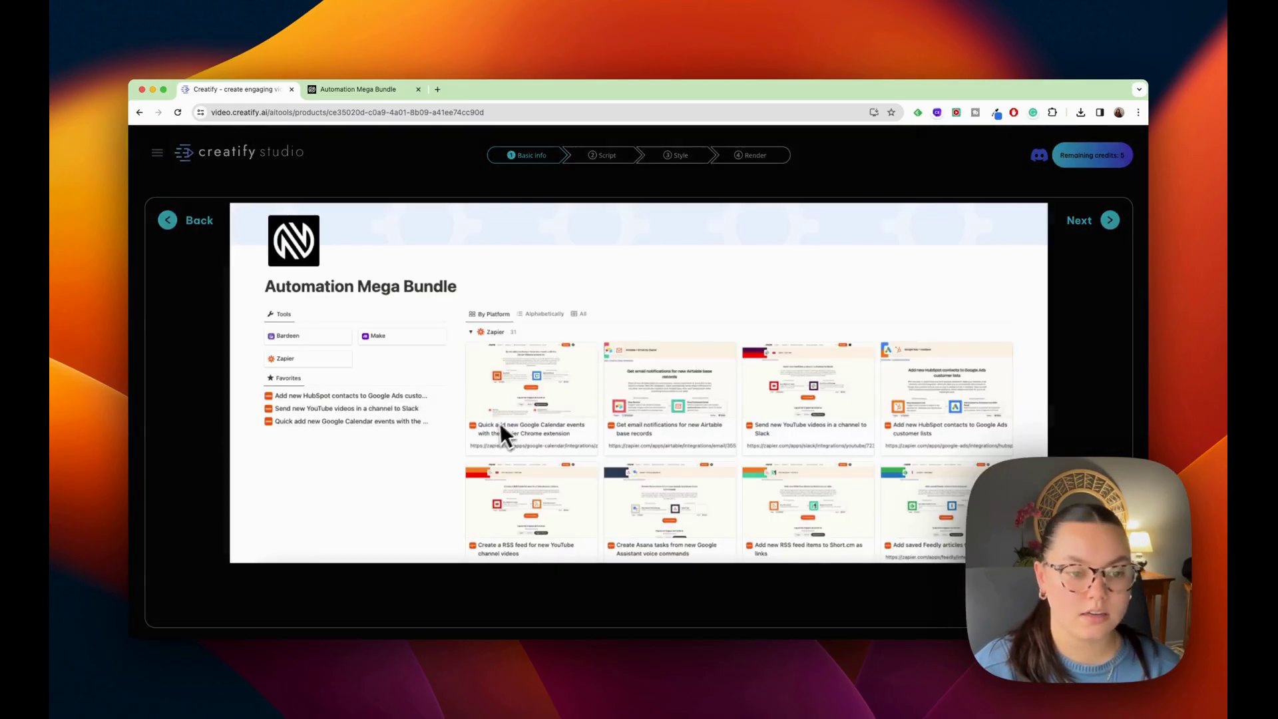
pyautogui.click(1050, 316)
pyautogui.click(478, 426)
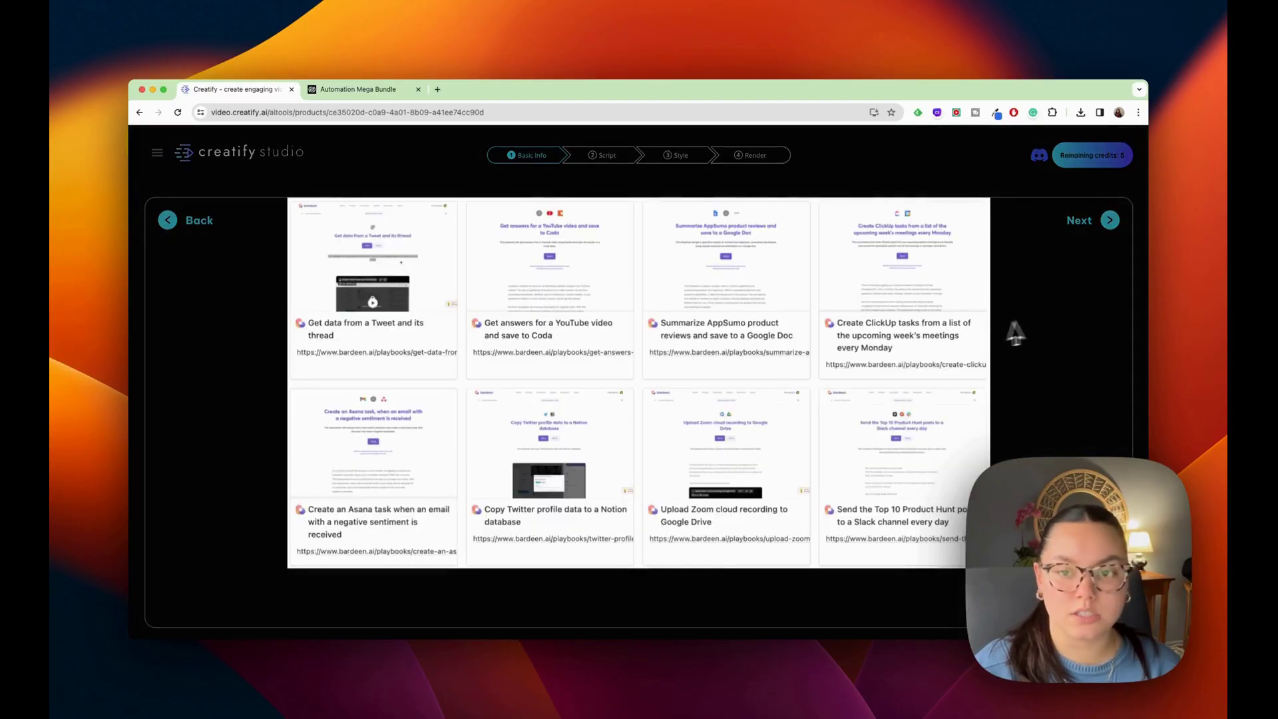
pyautogui.click(1042, 318)
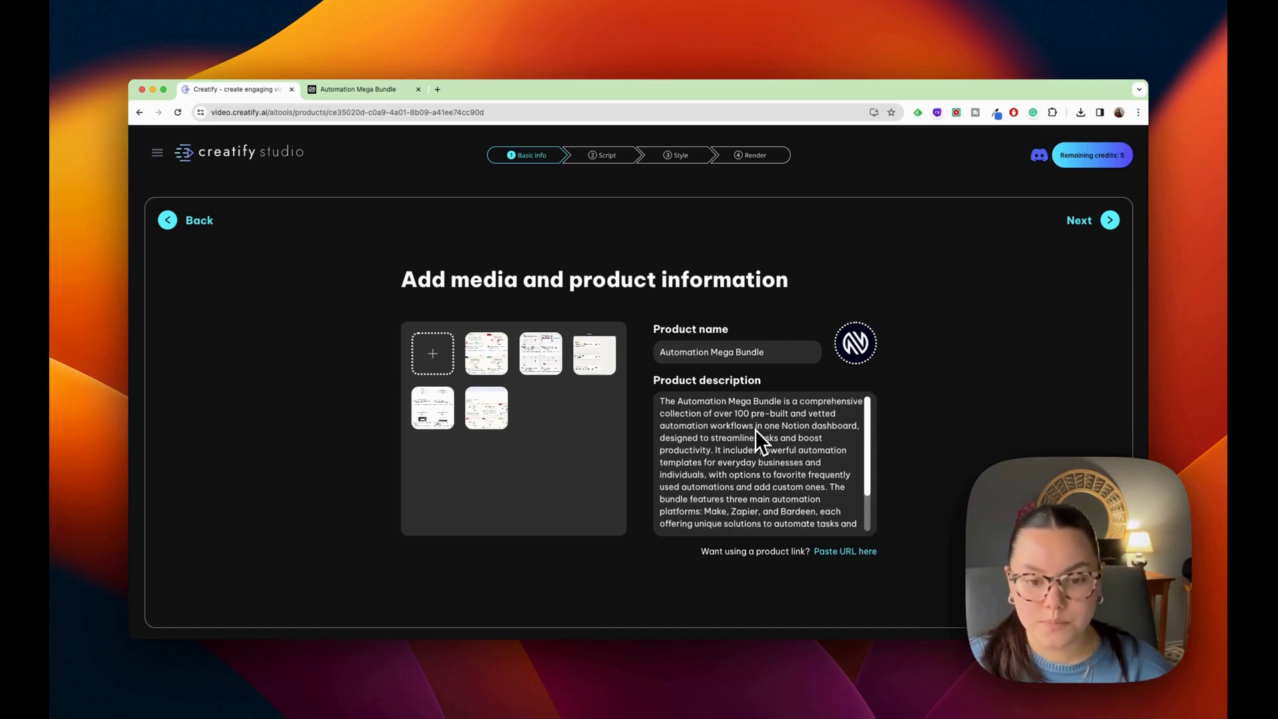
pyautogui.scroll(-3, 756, 430)
pyautogui.scroll(-1, 756, 430)
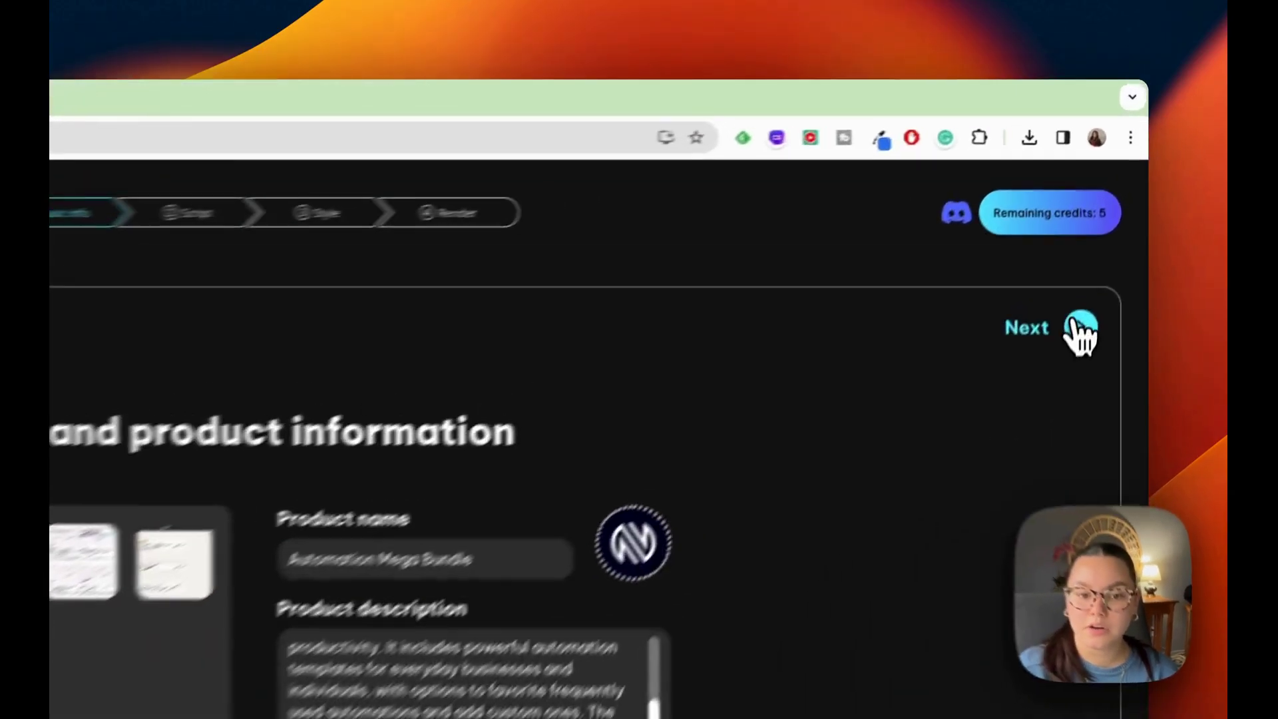
# In video settings, keep 9:16, choose a 30-second length and English as the language
pyautogui.click(1107, 221)
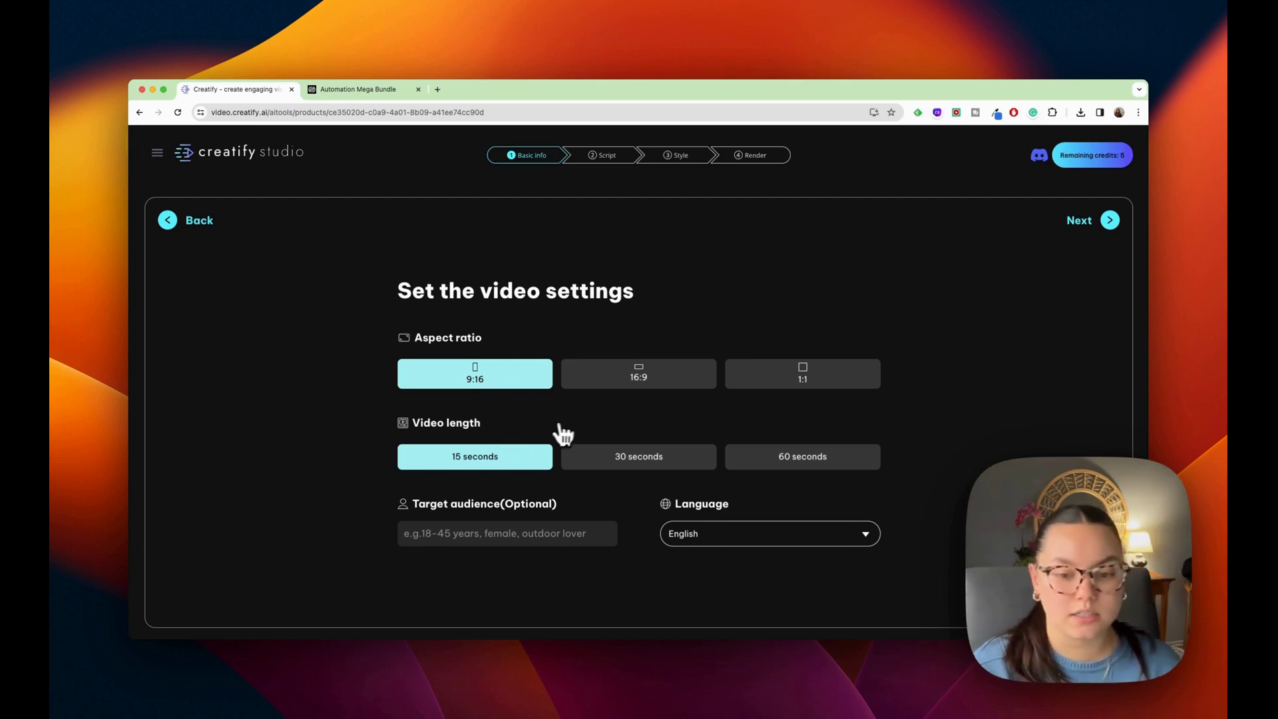
pyautogui.click(702, 465)
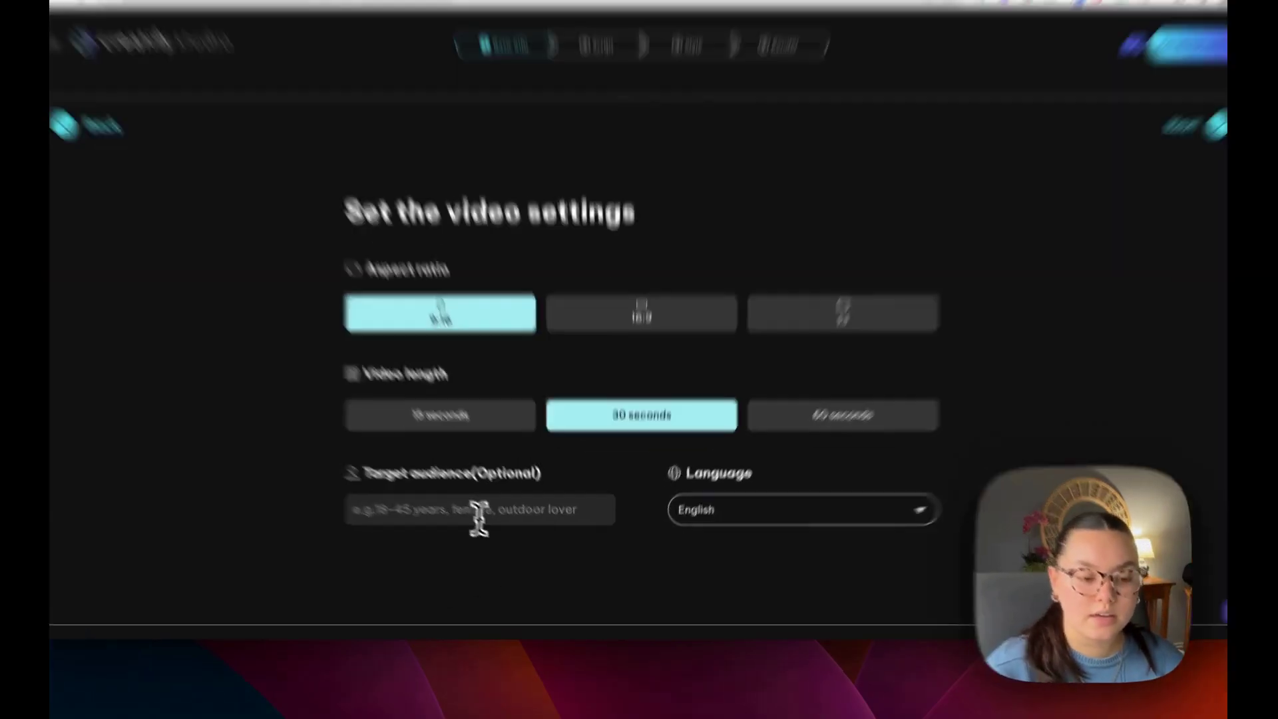
pyautogui.click(919, 510)
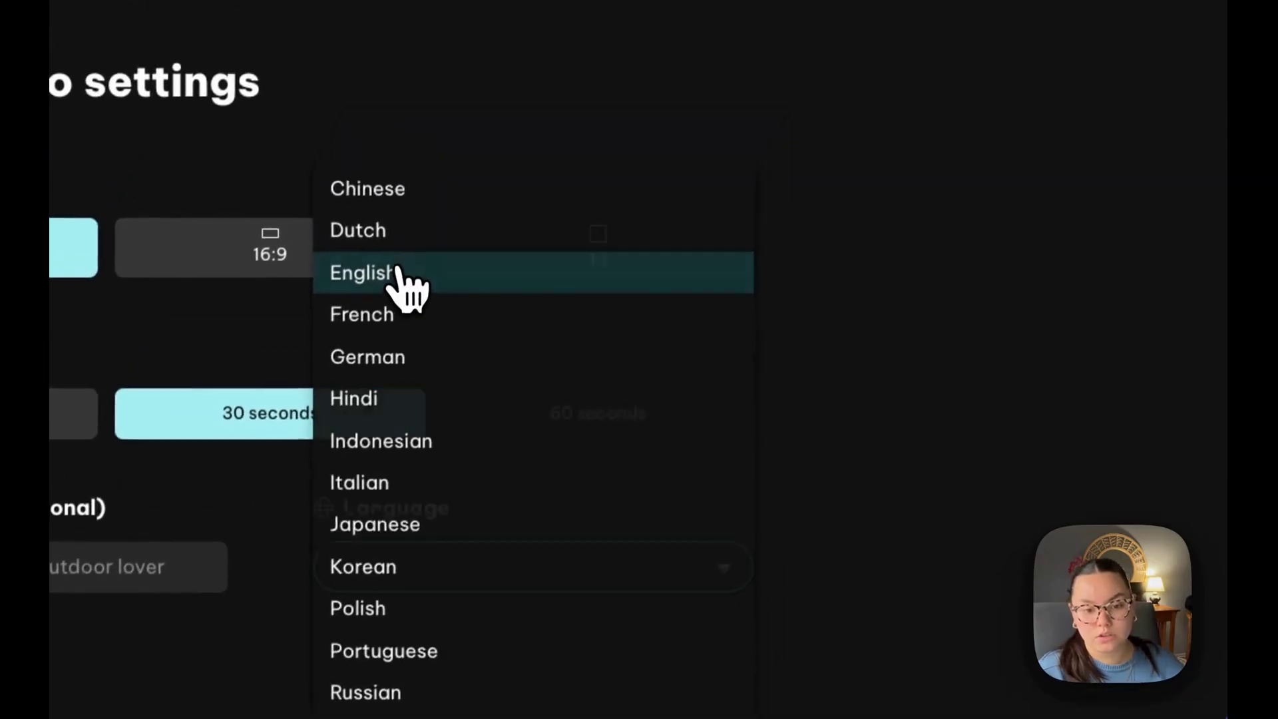
pyautogui.click(425, 192)
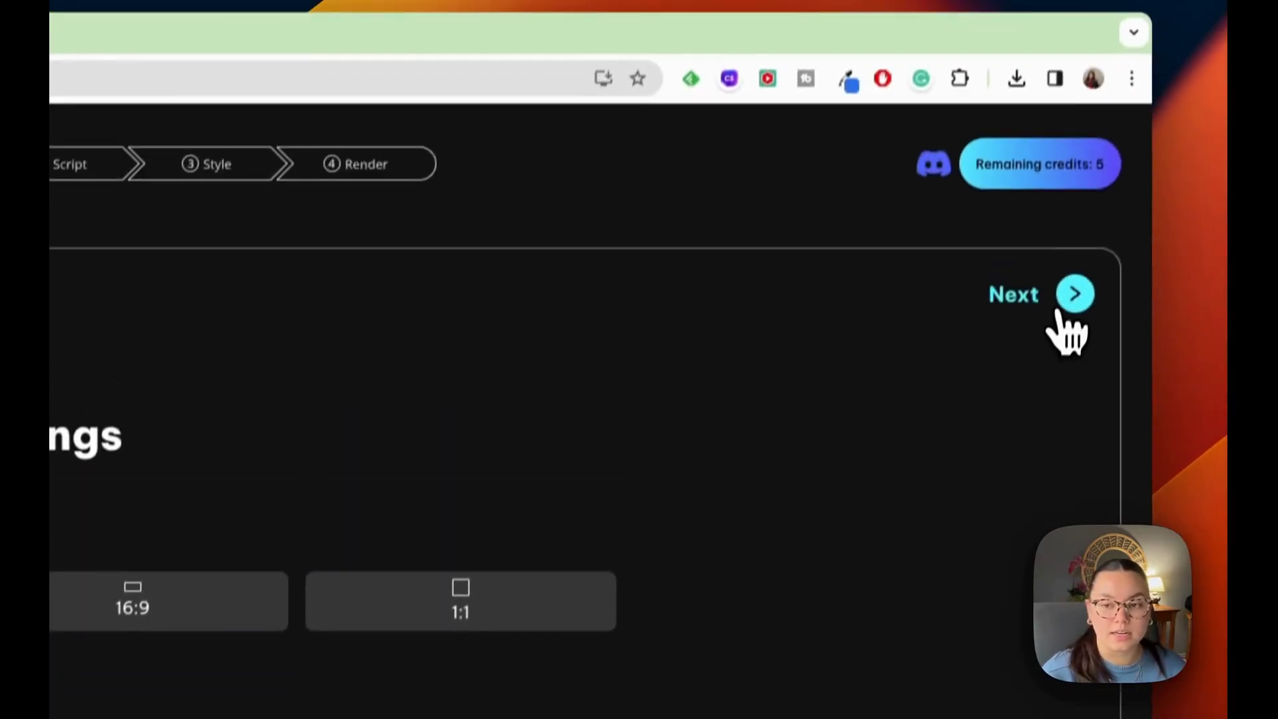
# Compare the AI Script and DIY tabs, then select the Let Me Show You script
pyautogui.click(1073, 330)
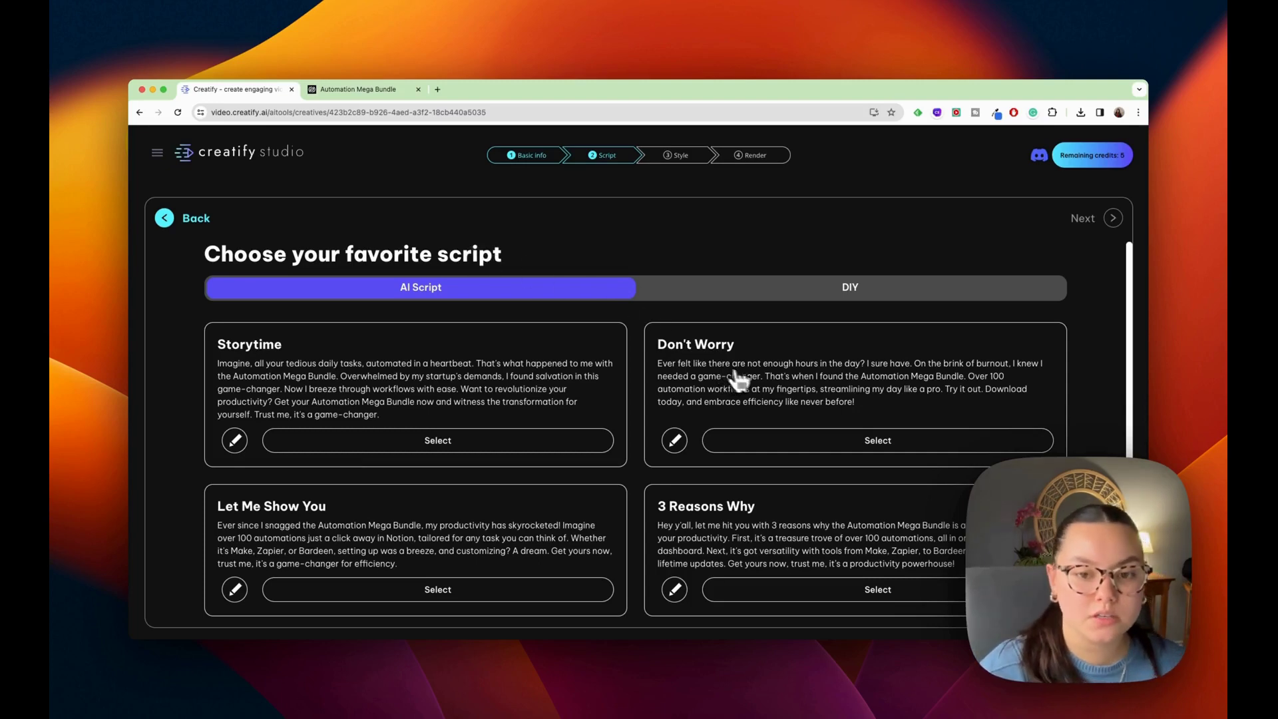
pyautogui.scroll(-1, 785, 401)
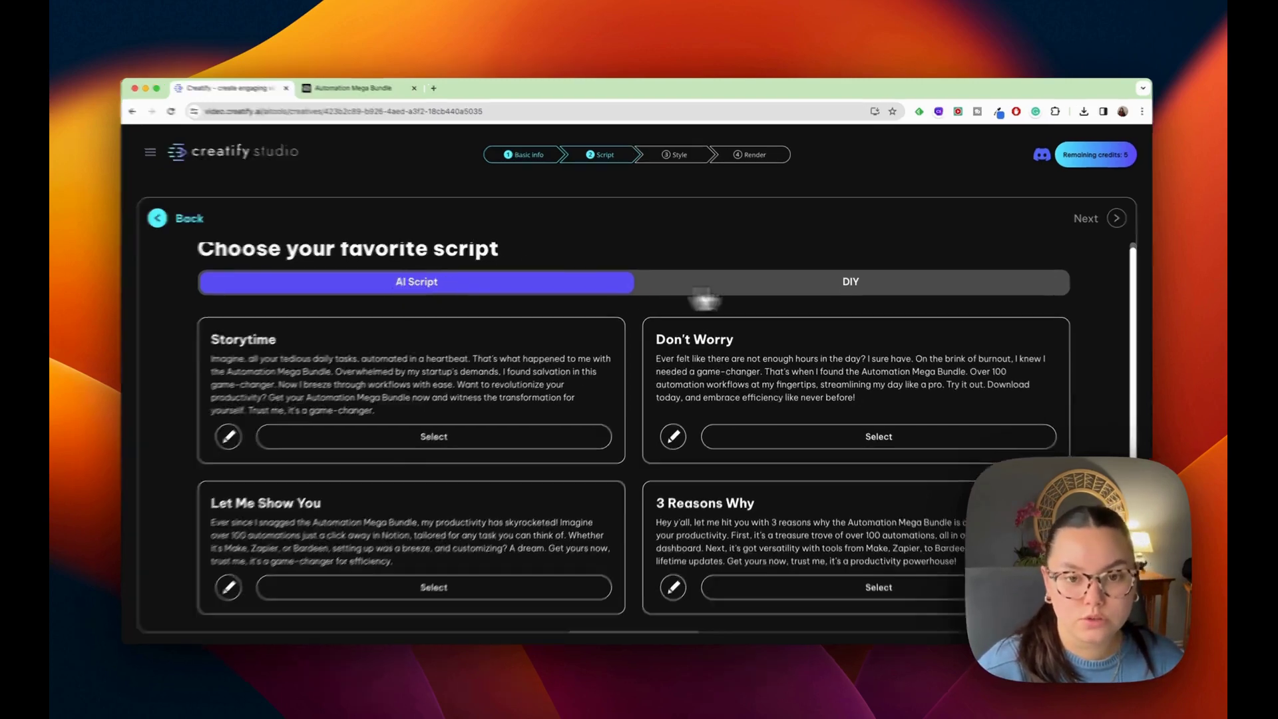
pyautogui.click(811, 287)
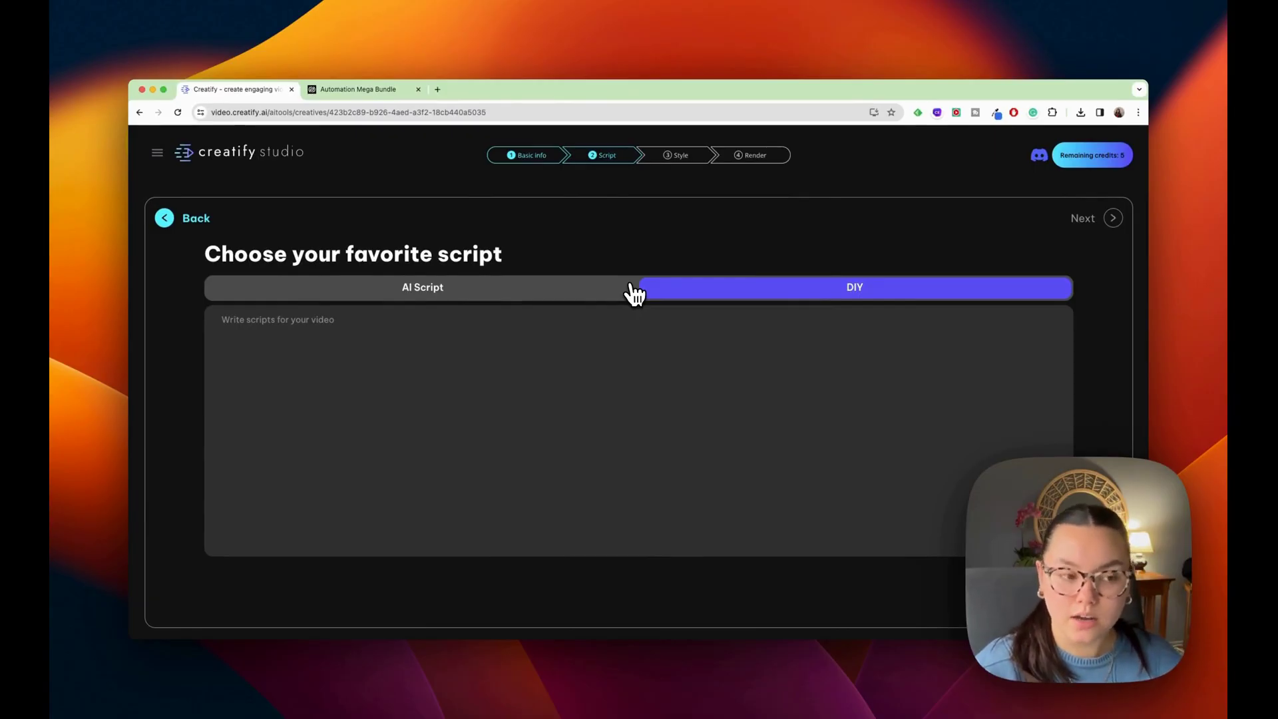
pyautogui.click(460, 284)
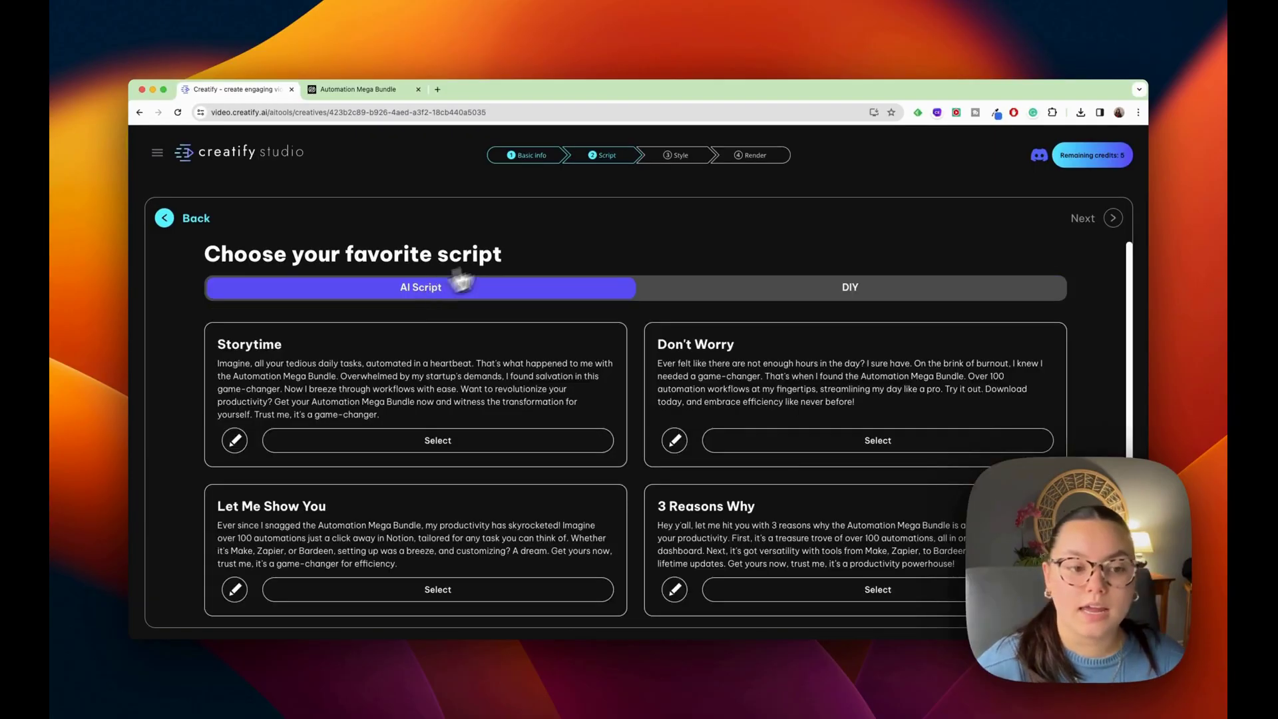
pyautogui.click(778, 292)
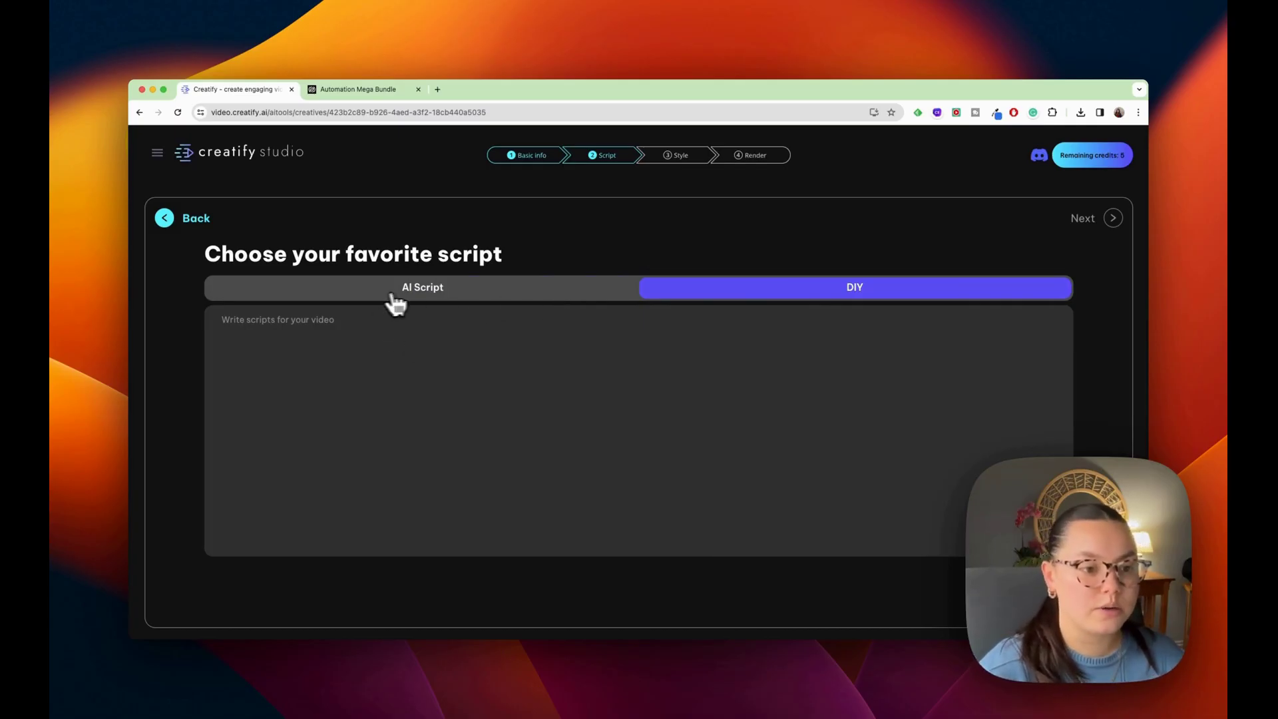
pyautogui.click(431, 297)
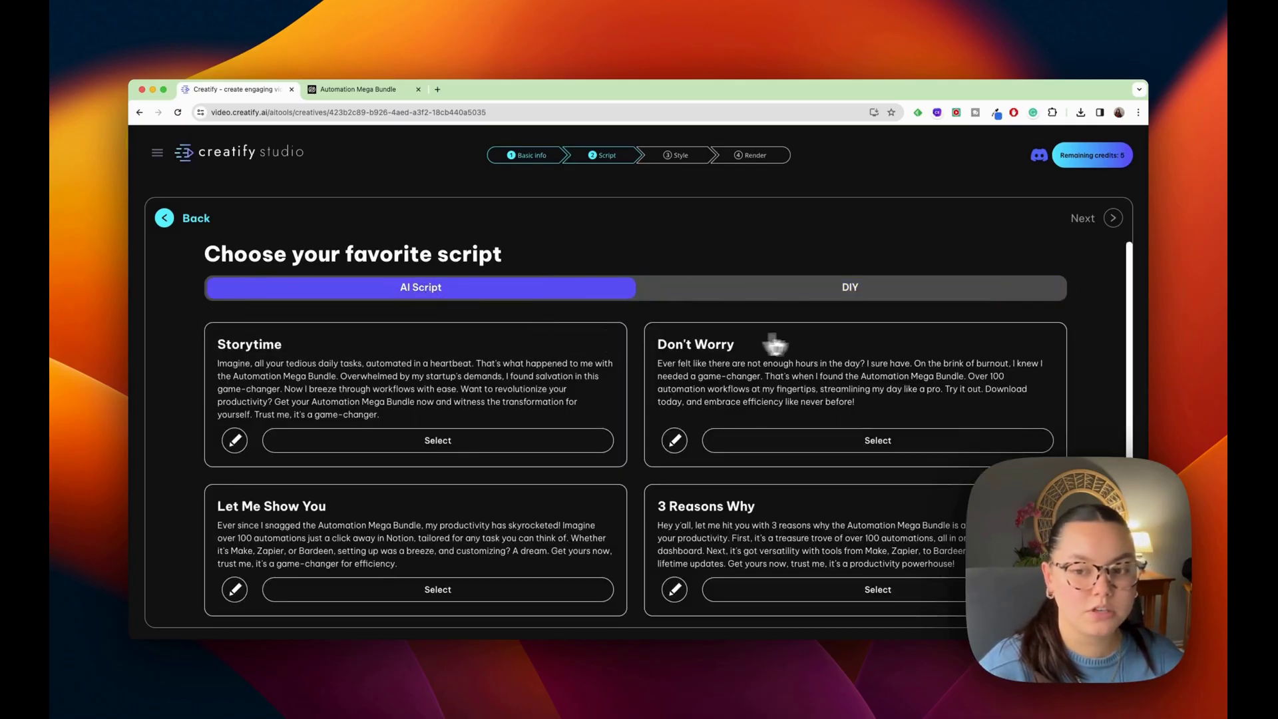
pyautogui.scroll(-2, 836, 335)
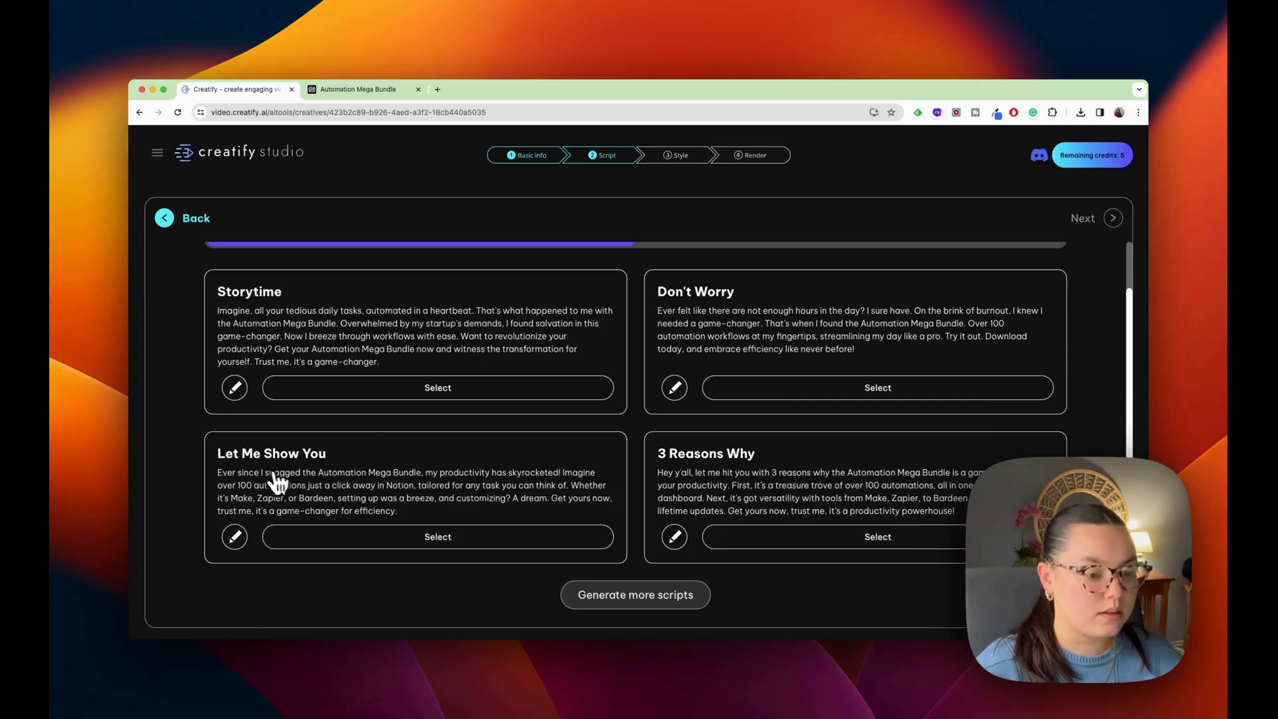
pyautogui.click(414, 550)
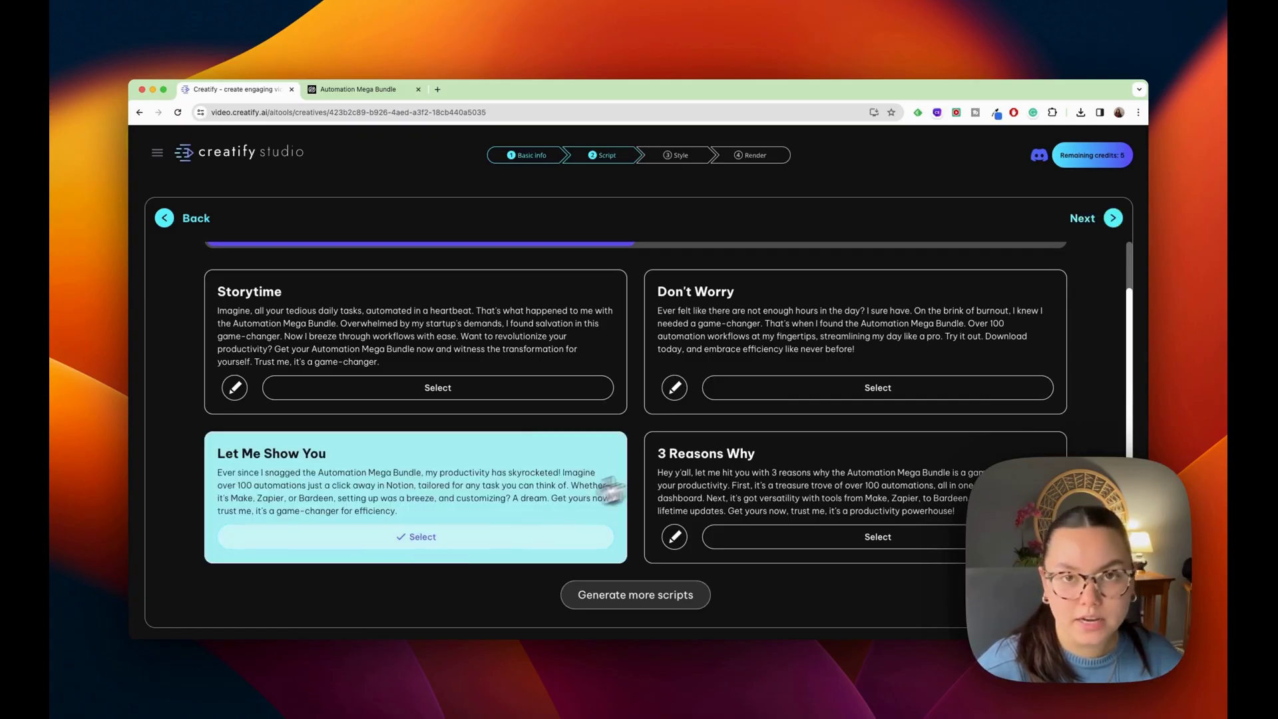
# Browse Professional and UGC styles, try Side by Side, then apply the Vanilla UGC style
pyautogui.click(1112, 220)
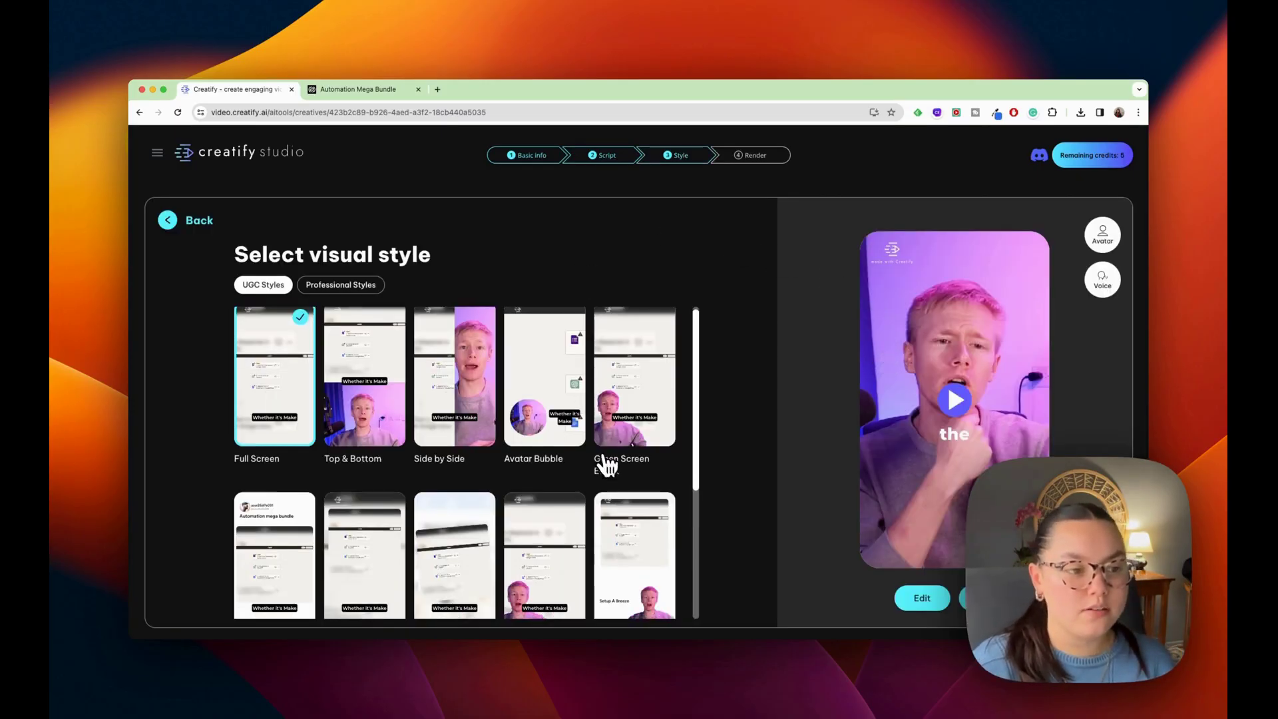
pyautogui.scroll(-4, 605, 479)
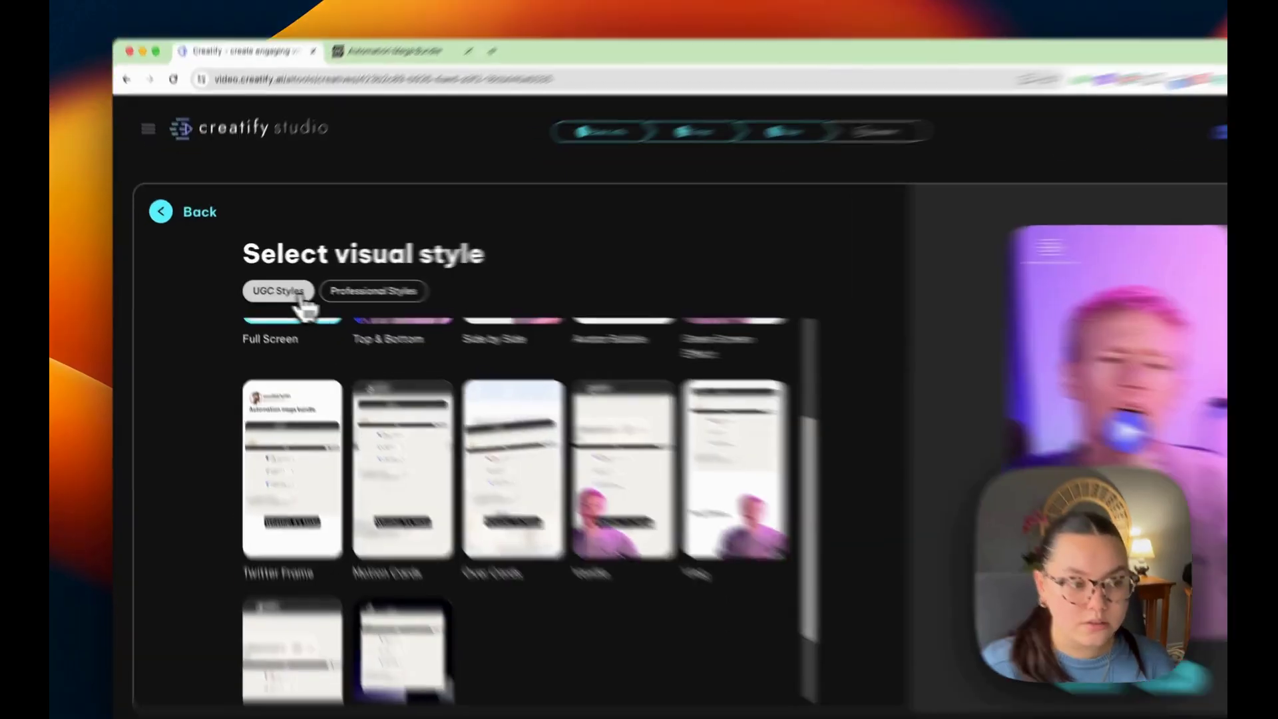
pyautogui.click(318, 288)
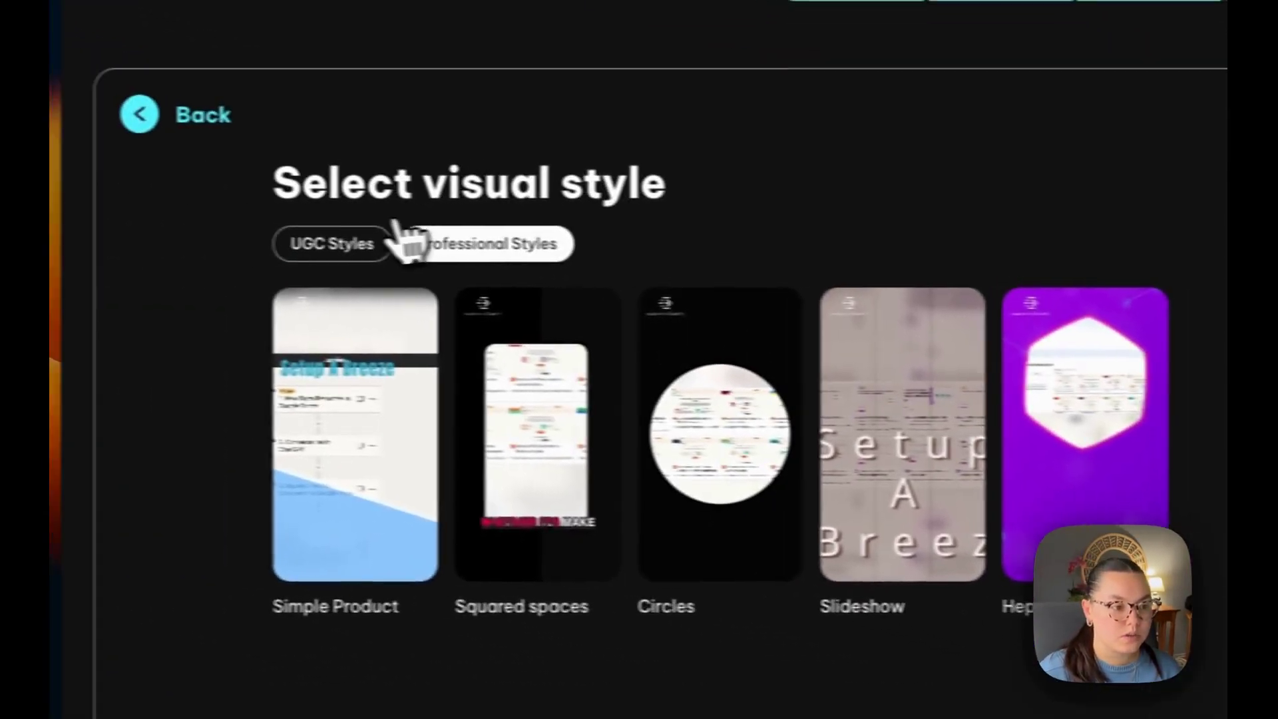
pyautogui.click(363, 313)
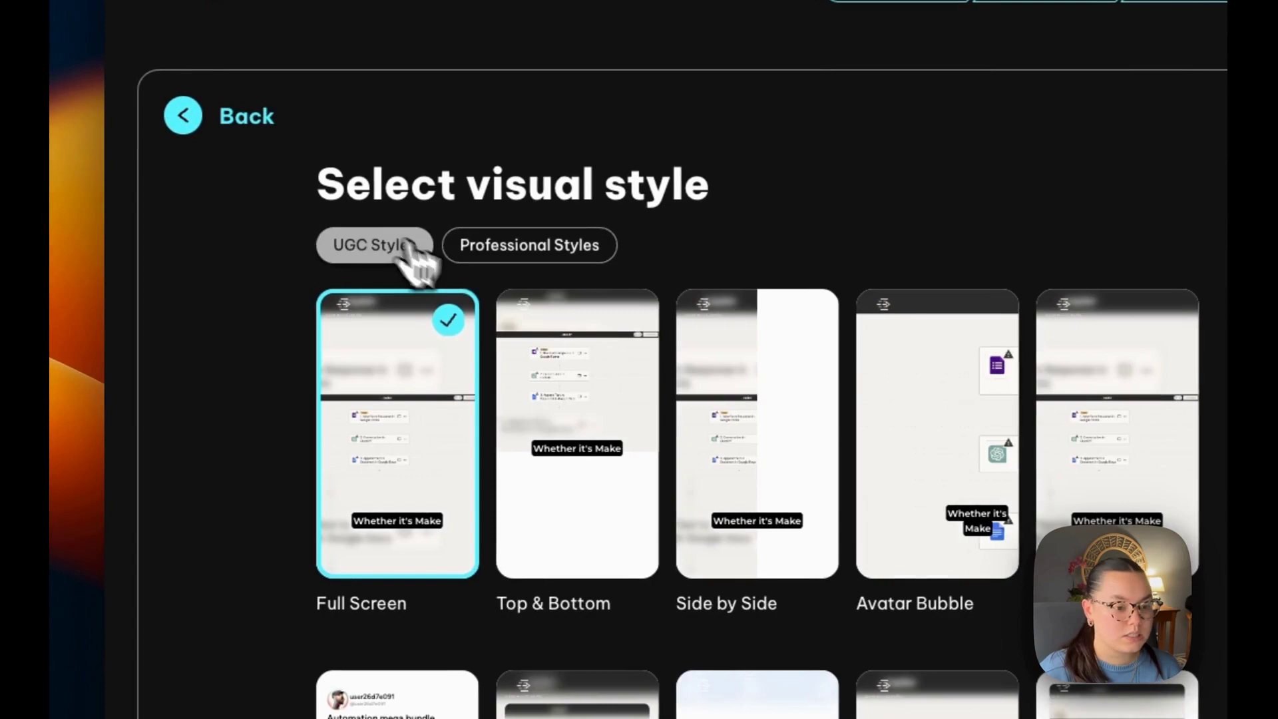
pyautogui.click(751, 441)
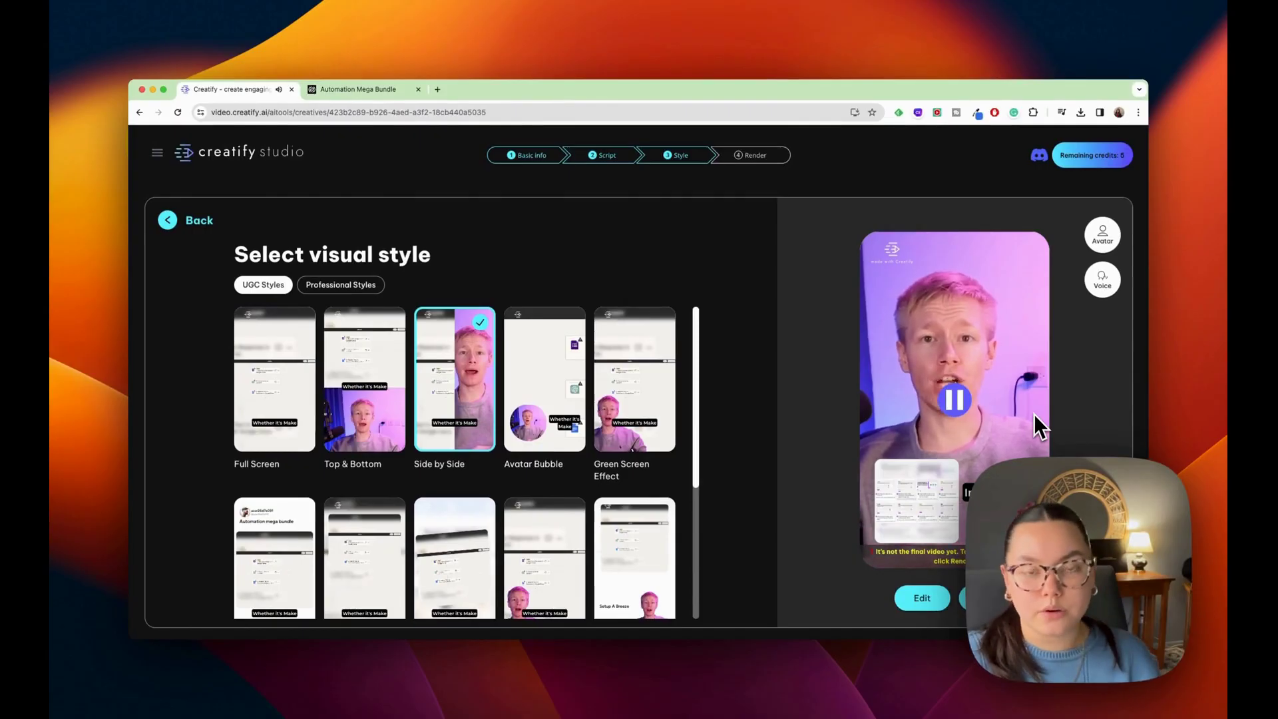
pyautogui.click(955, 400)
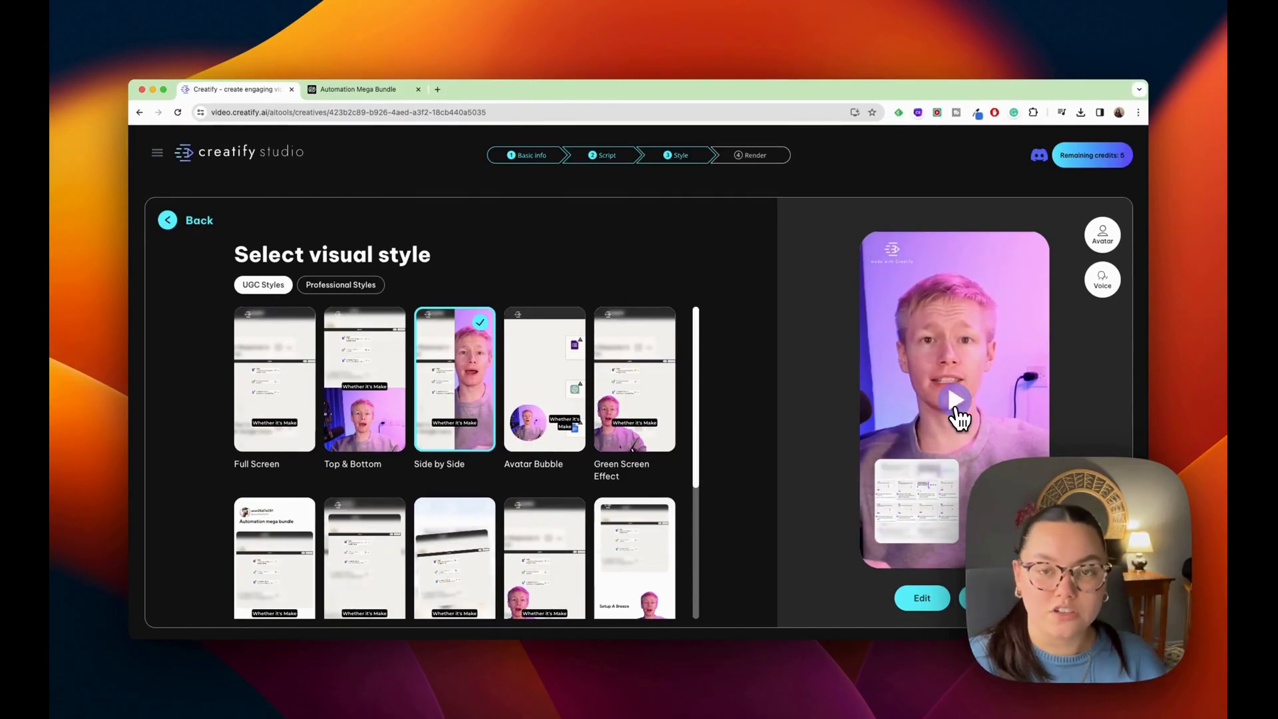
pyautogui.click(956, 401)
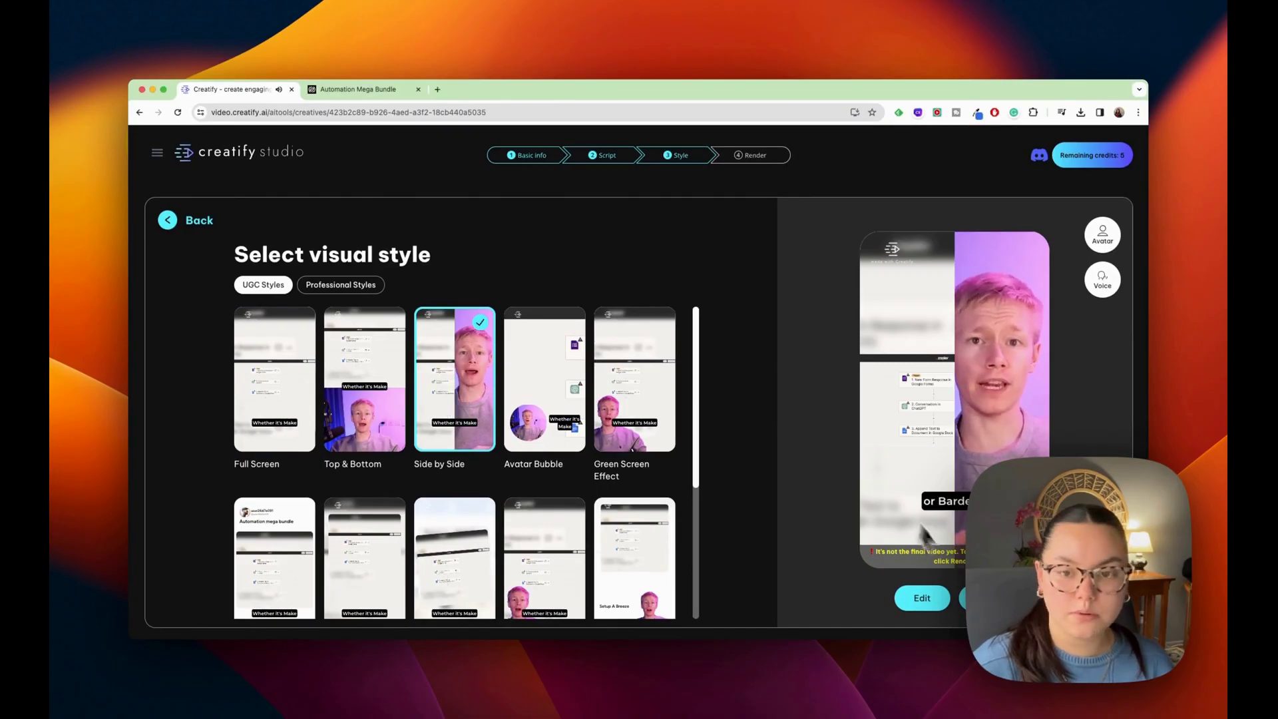
pyautogui.scroll(-3, 522, 491)
pyautogui.click(542, 456)
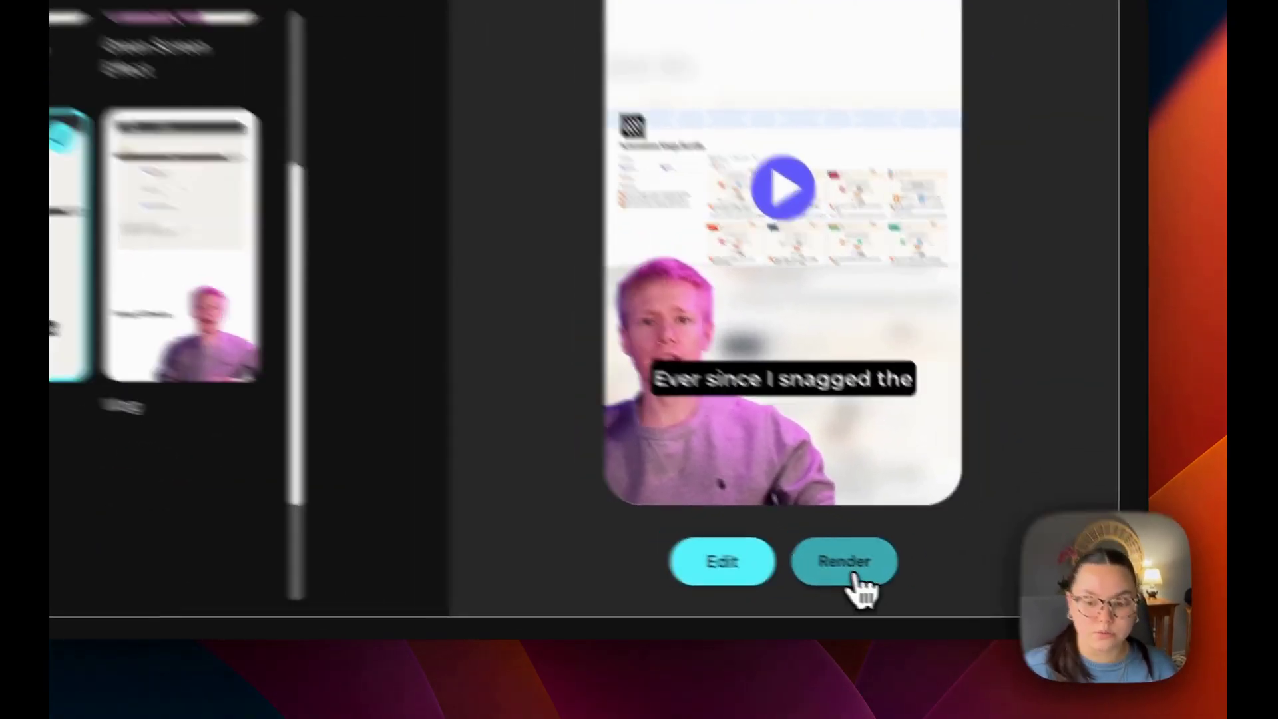
# Render the Automation Mega Bundle ad, confirming the credit spend
pyautogui.click(992, 601)
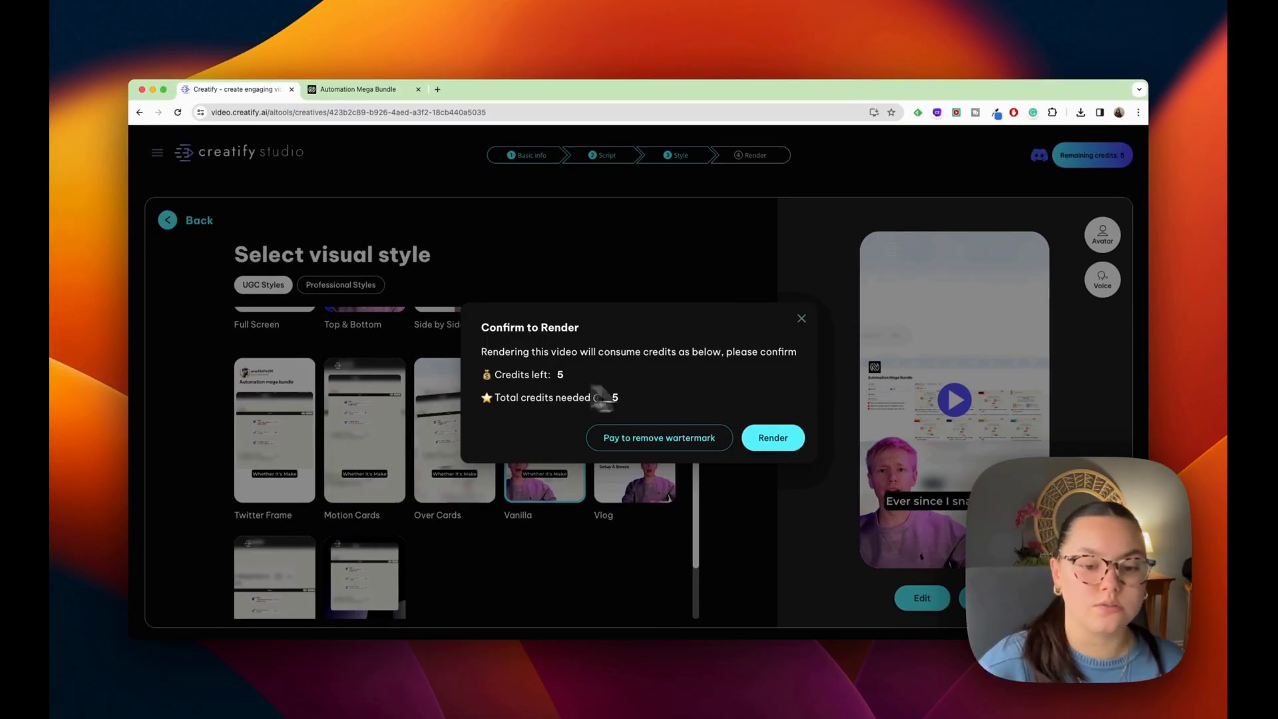
pyautogui.click(771, 437)
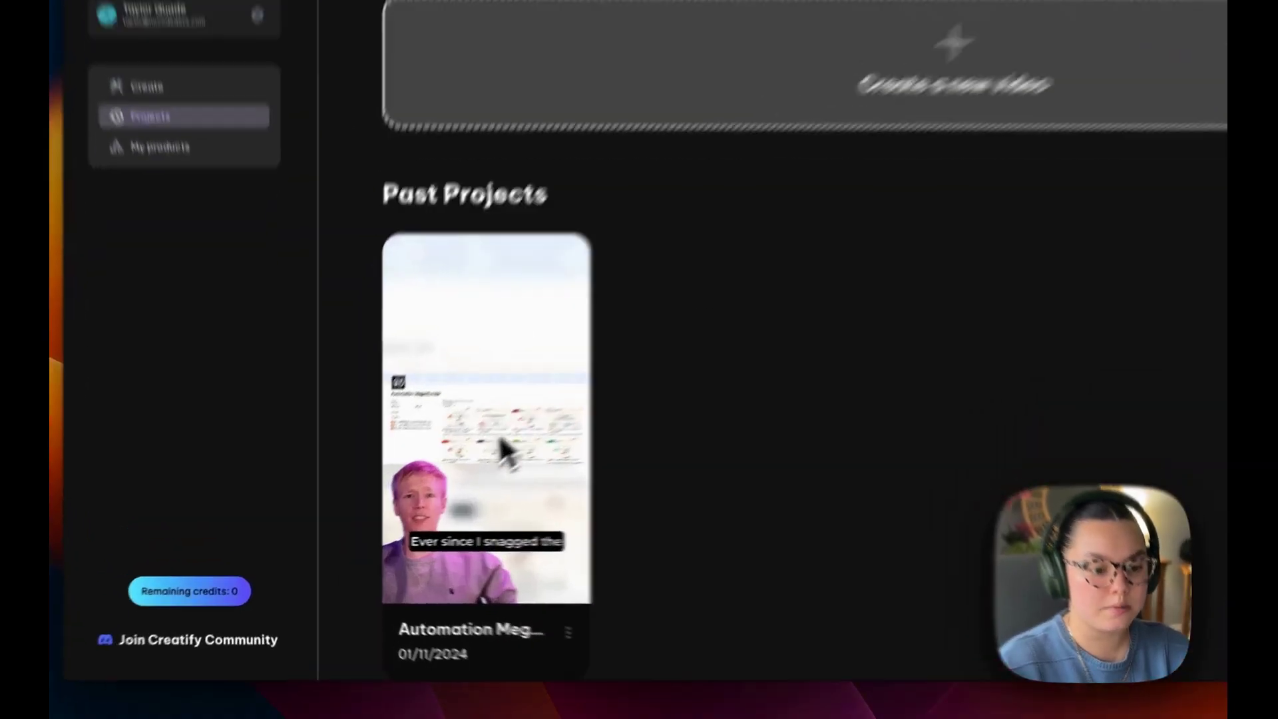
# Play the rendered video in the enlarged preview, close it, and open the project card's menu
pyautogui.moveTo(402, 489)
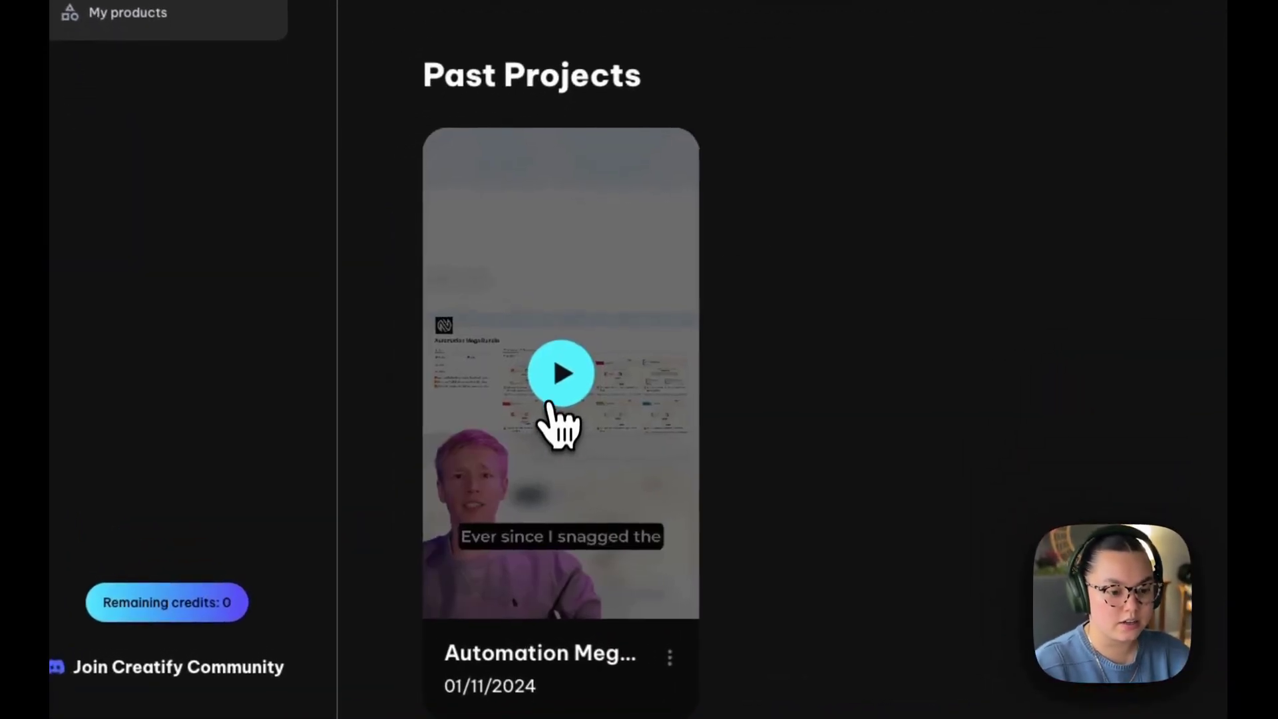
pyautogui.click(551, 406)
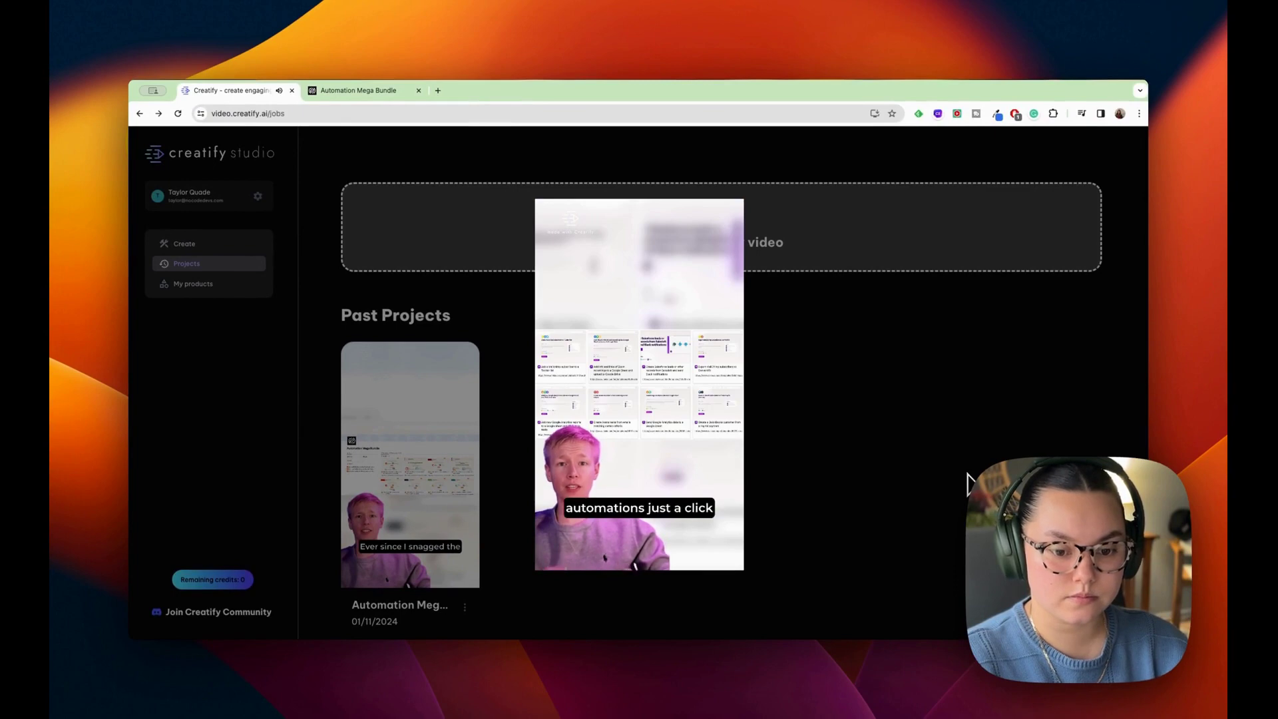
pyautogui.click(787, 390)
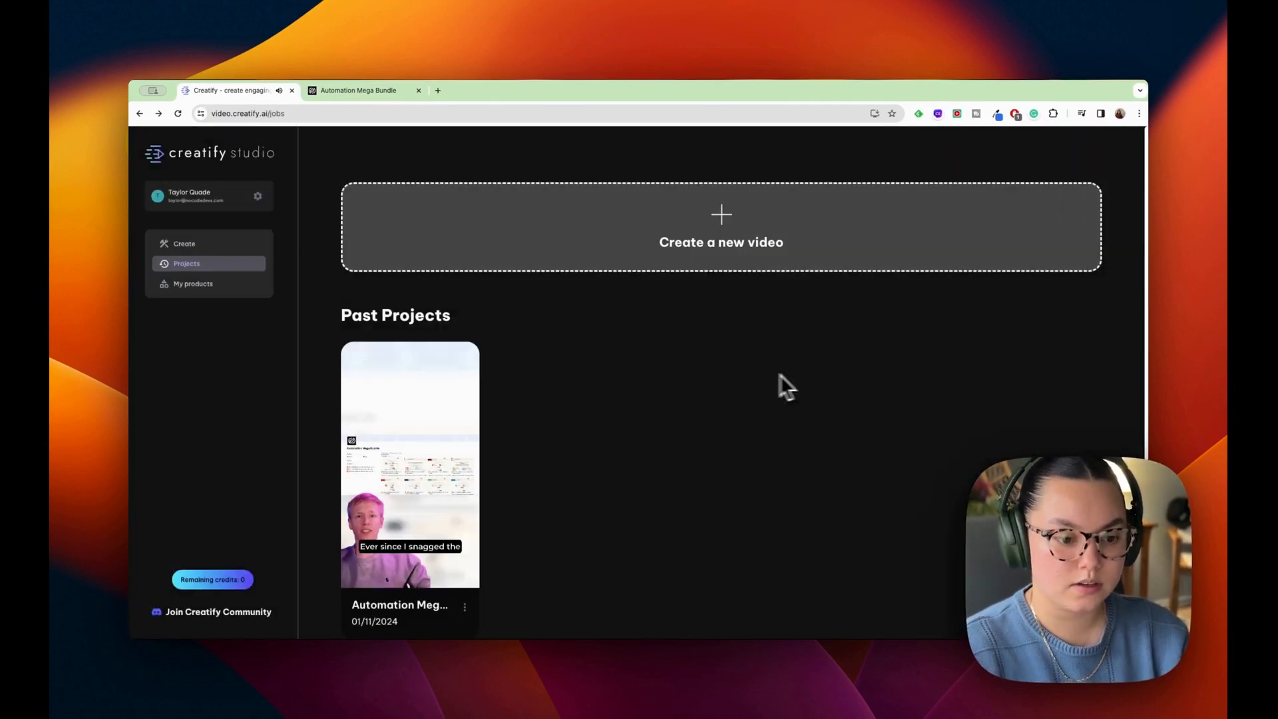
pyautogui.click(465, 609)
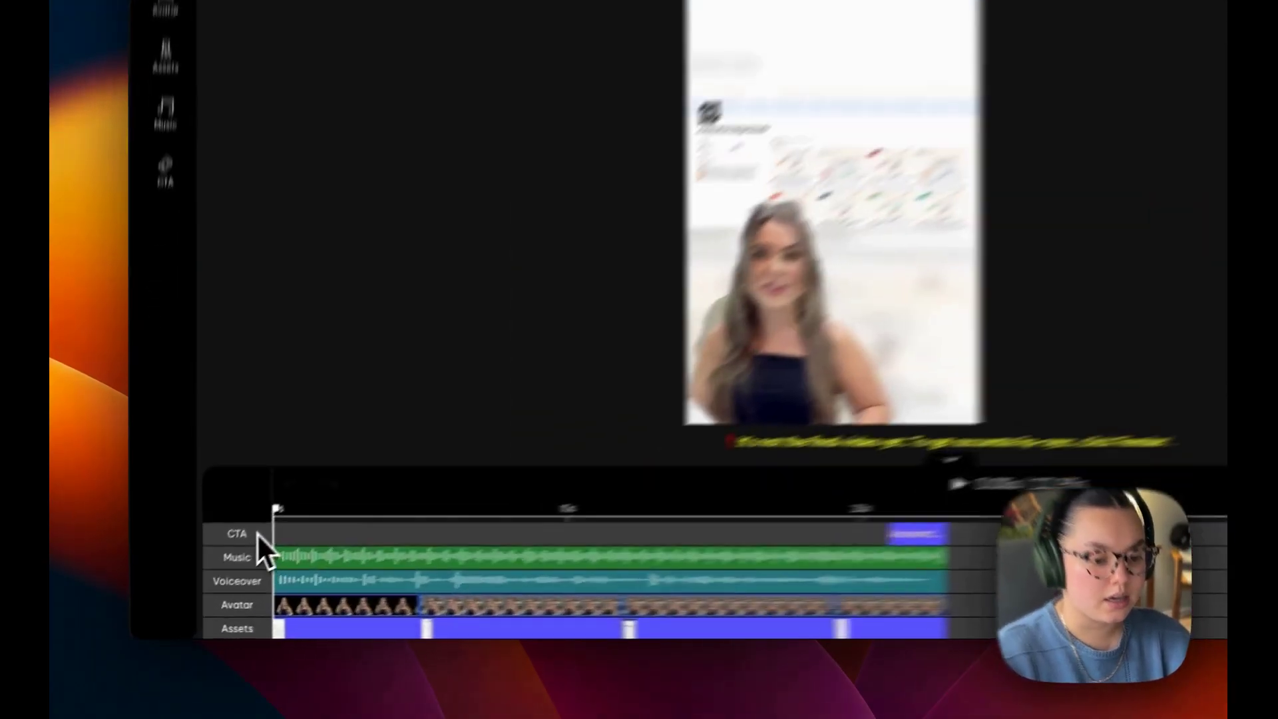
# Choose Edit in the project card's menu to load Automation Mega Bundle into the editor
pyautogui.moveTo(251, 574)
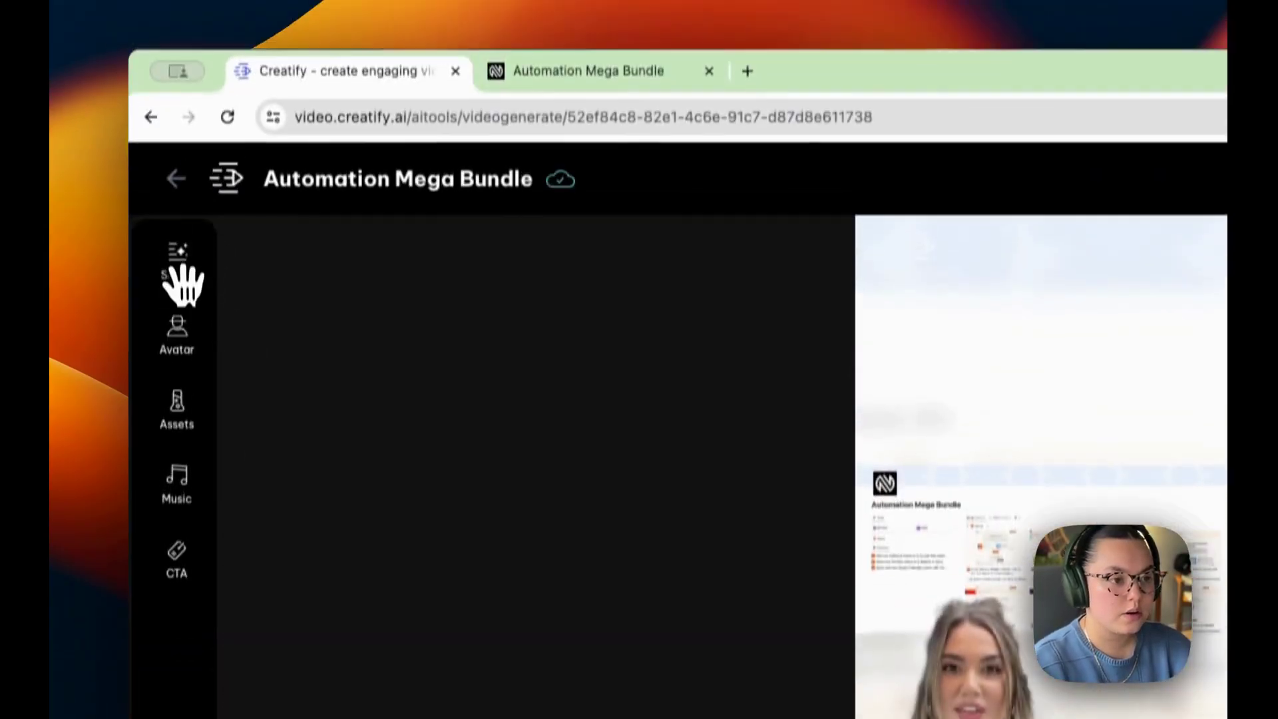
# Turn on captions in the white-box subtitle style from the Script panel, then show avatar choices
pyautogui.click(181, 273)
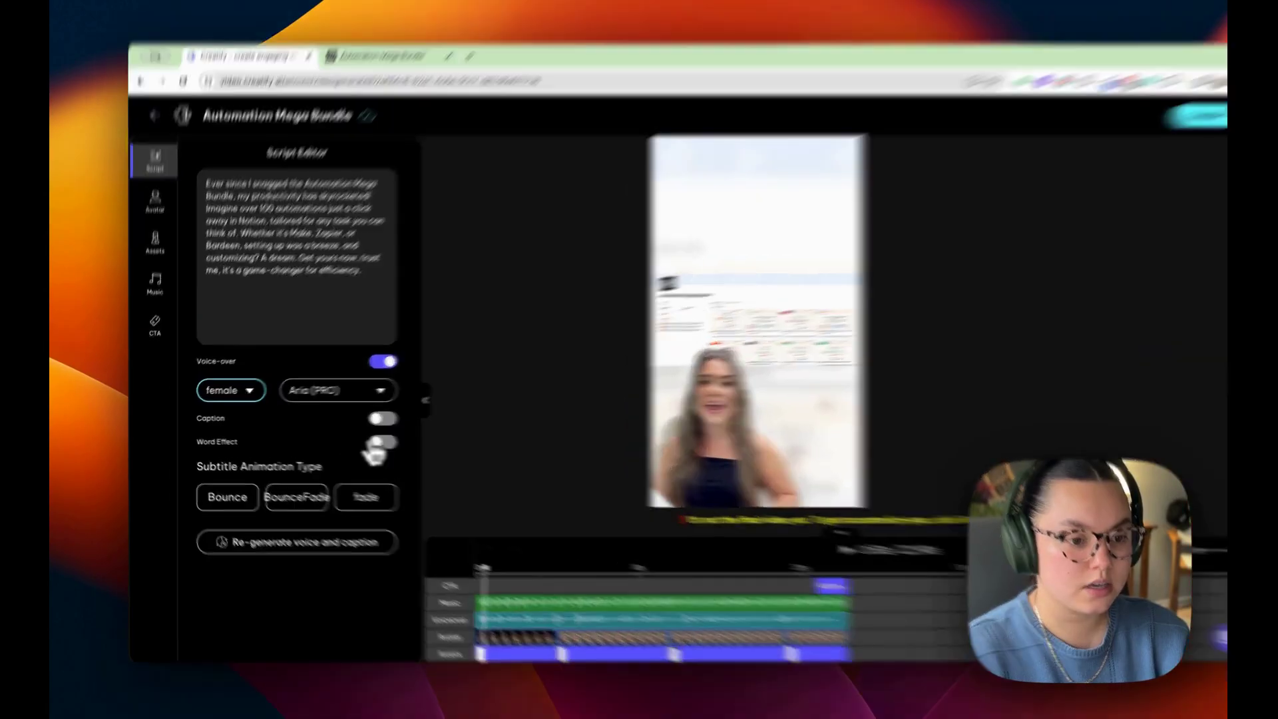
pyautogui.click(359, 418)
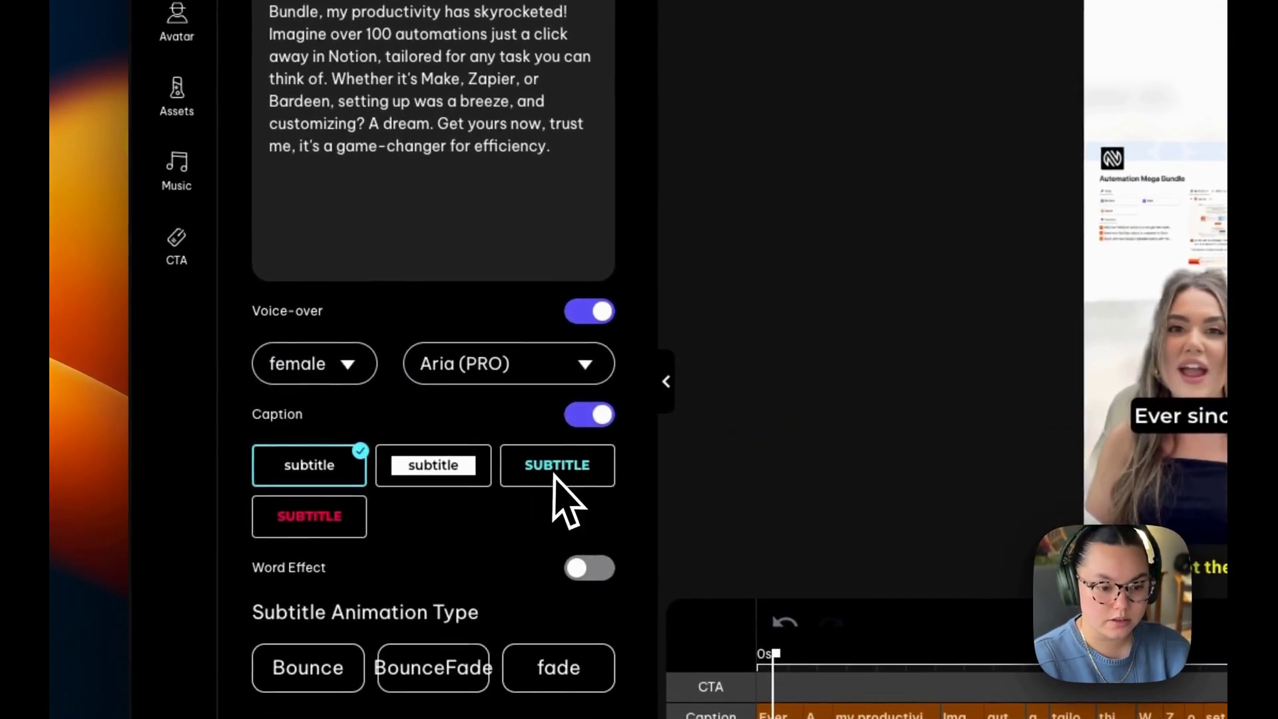
pyautogui.click(413, 474)
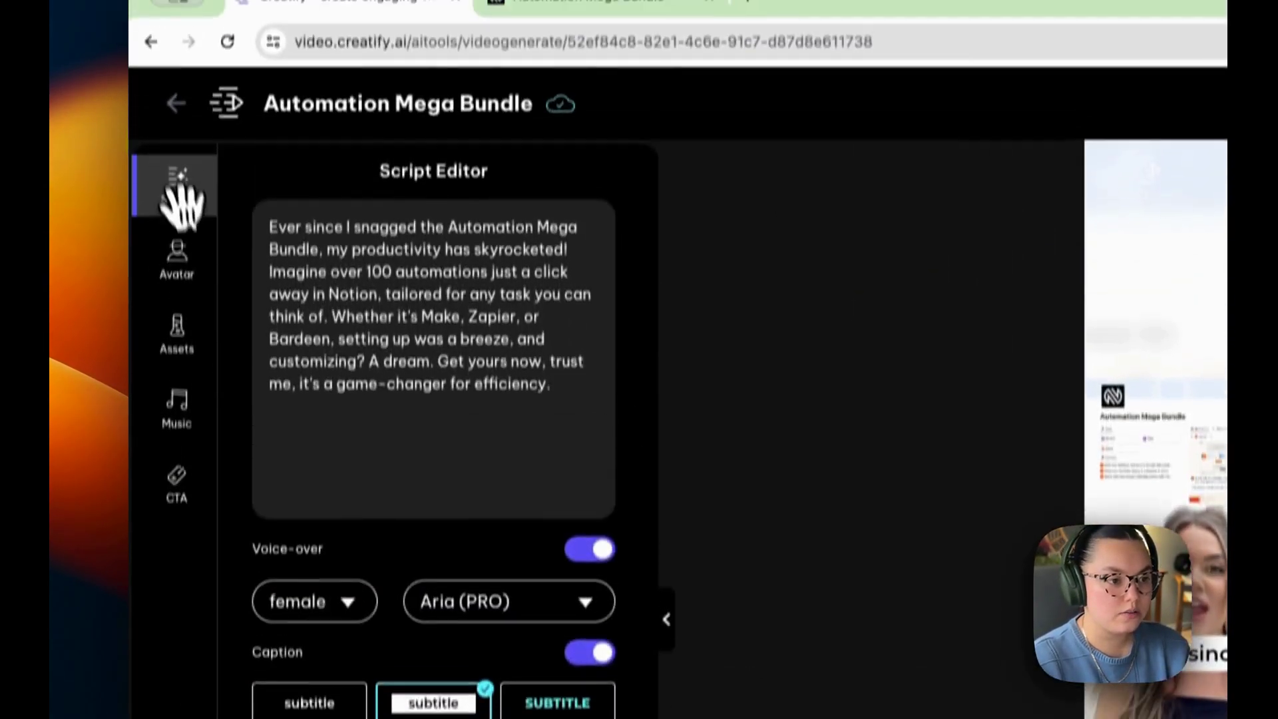
pyautogui.click(197, 19)
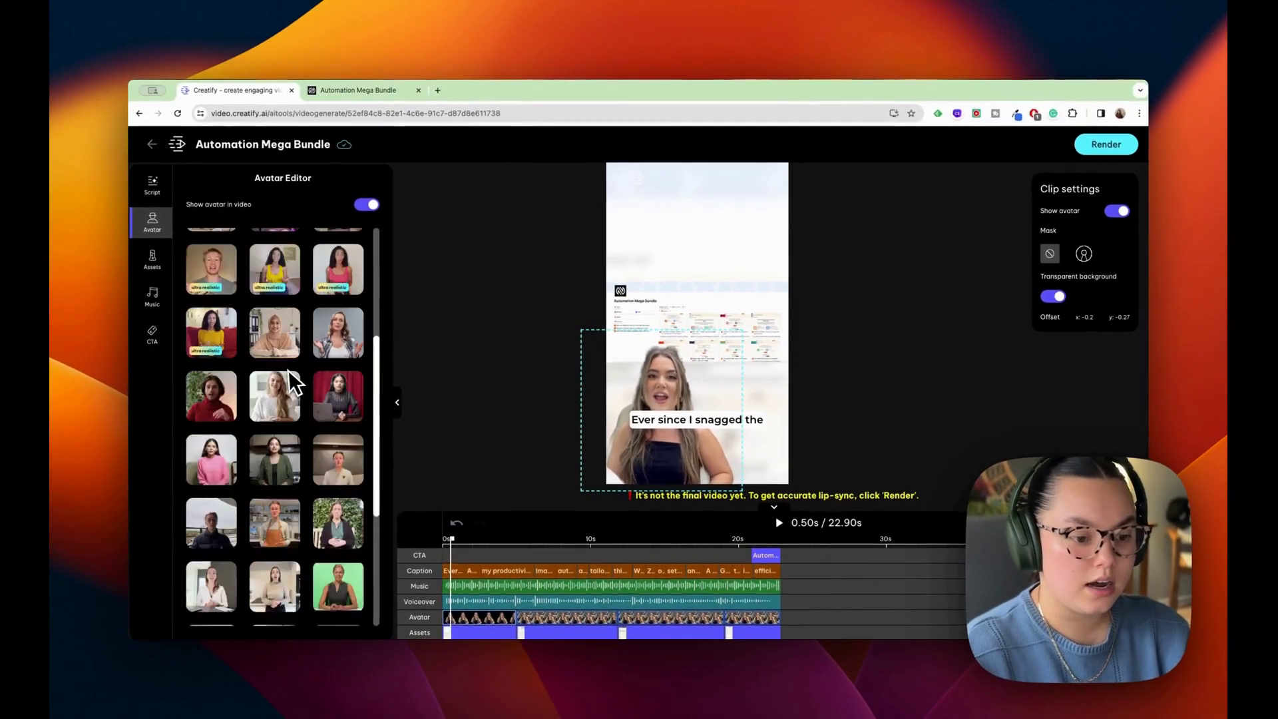
pyautogui.scroll(-3, 293, 383)
pyautogui.scroll(8, 280, 523)
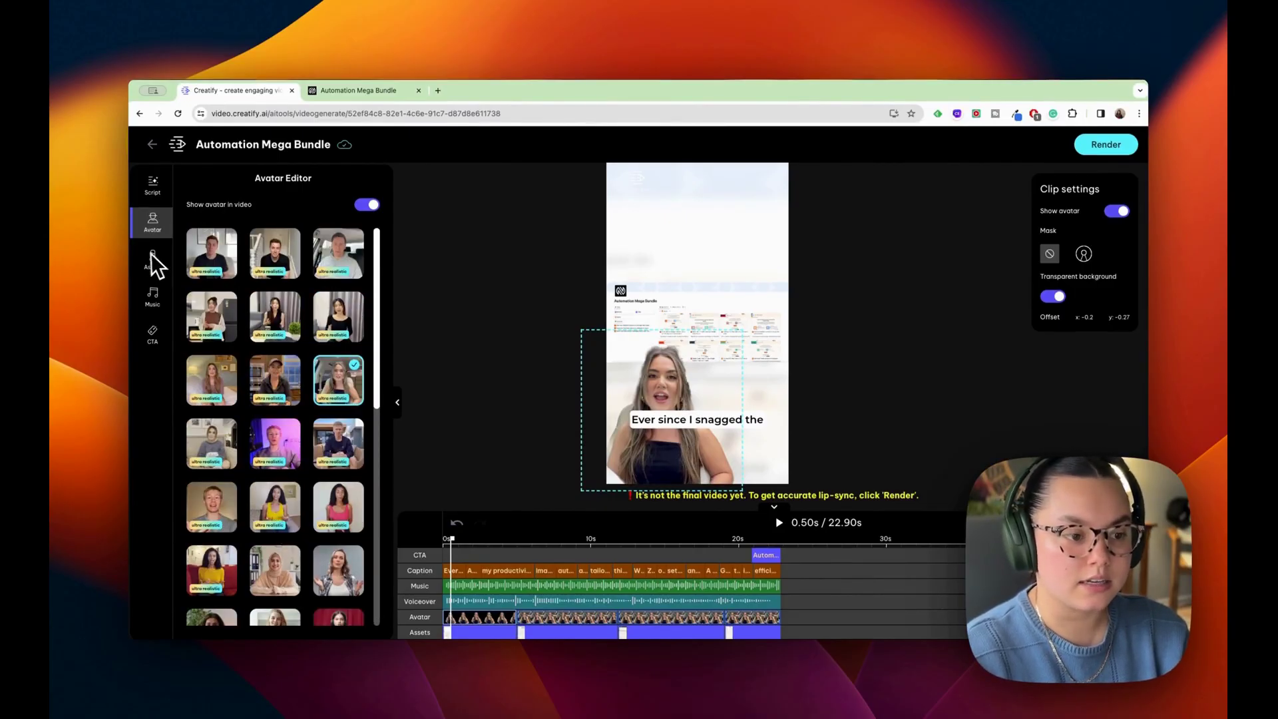
pyautogui.scroll(-1, 170, 272)
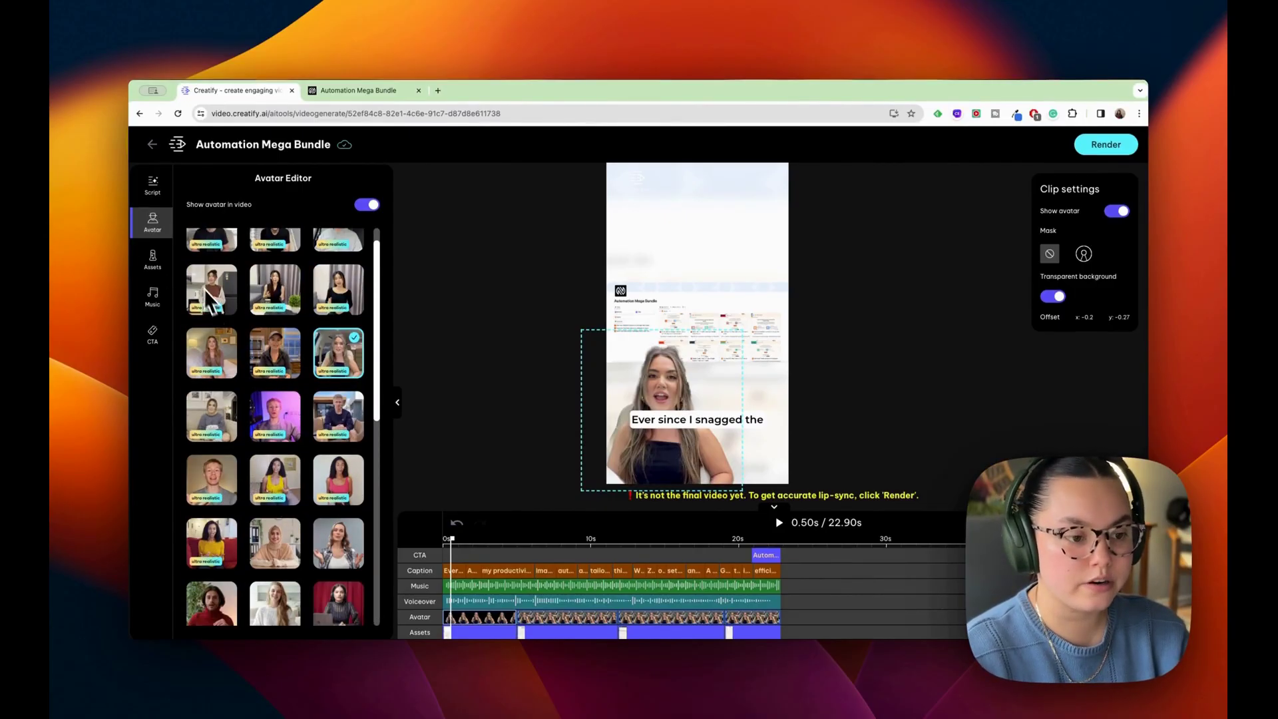
pyautogui.scroll(1, 206, 289)
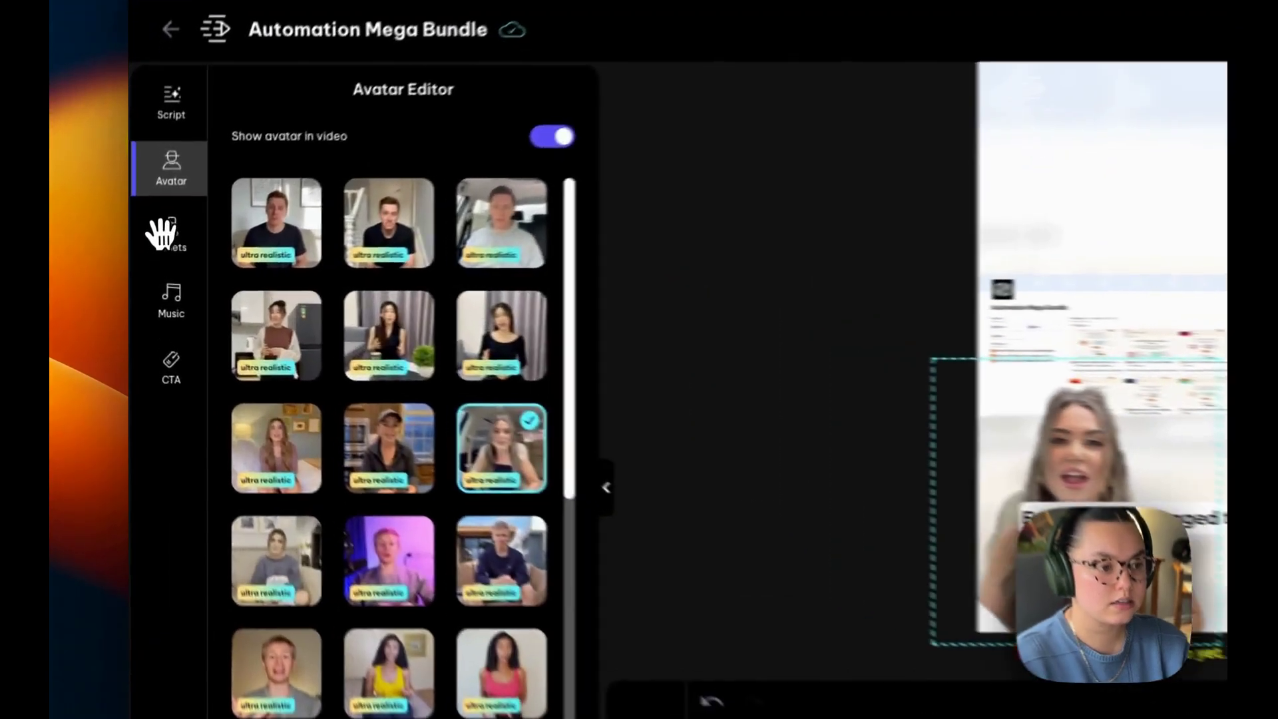
# Preview the three screenshot assets and try dragging the first one below the second
pyautogui.click(152, 258)
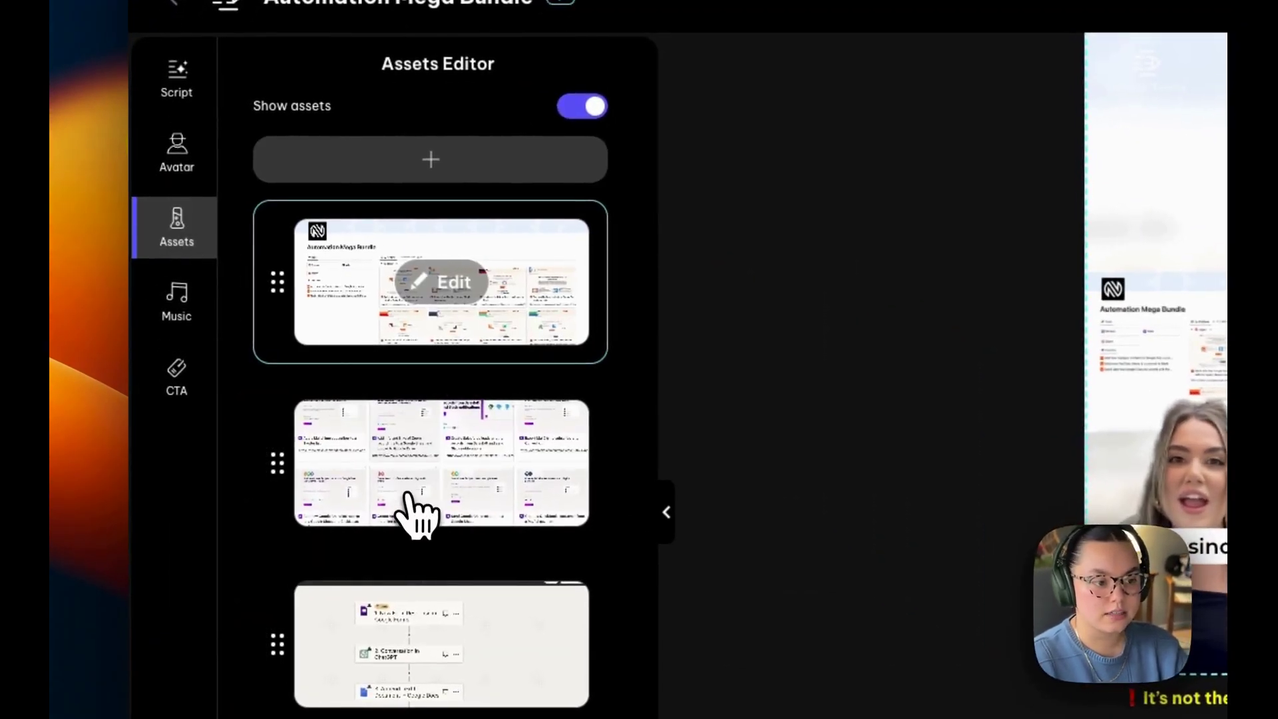
pyautogui.click(406, 491)
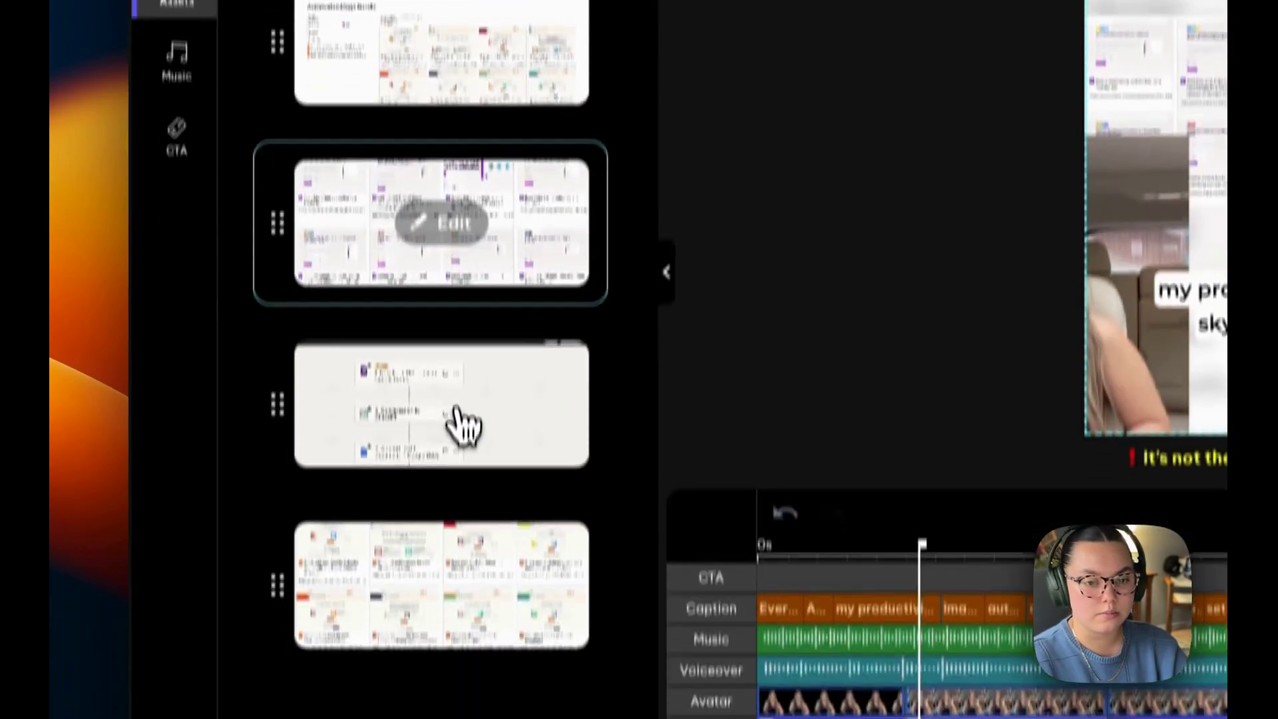
pyautogui.click(465, 679)
pyautogui.click(516, 323)
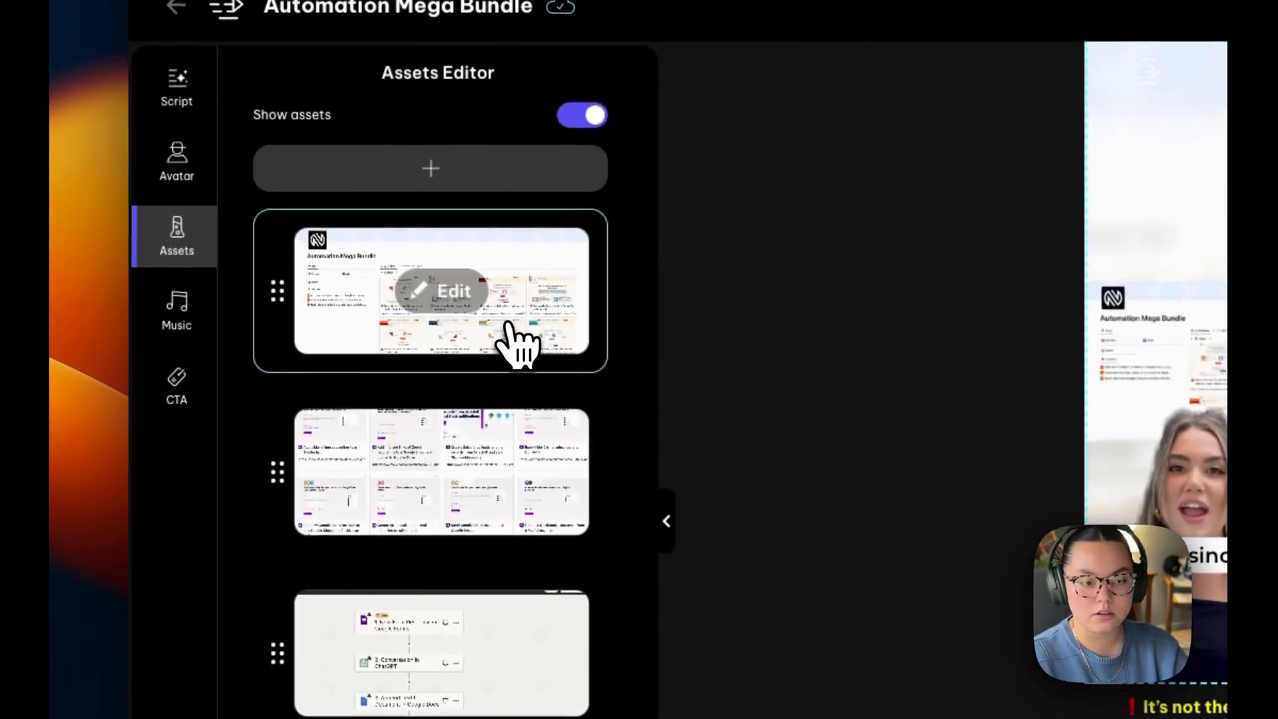
pyautogui.moveTo(285, 303); pyautogui.dragTo(256, 309)
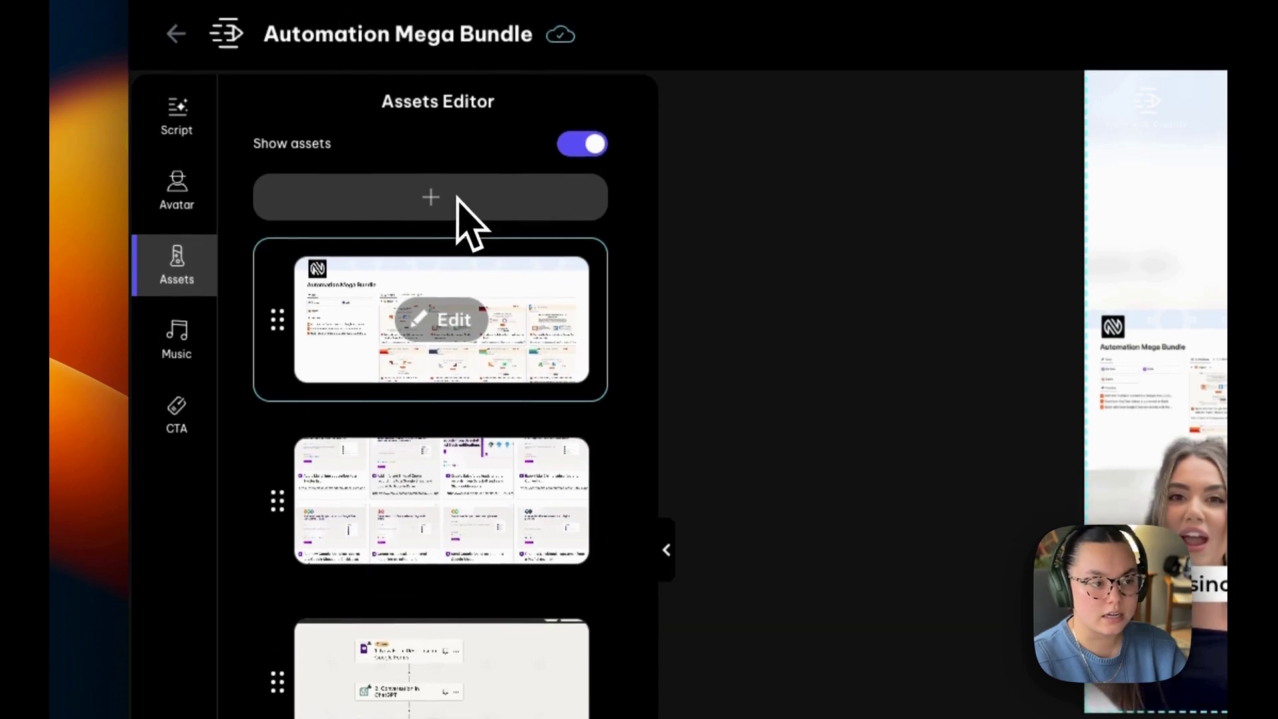
# Browse the background music library, then view the Brand CTA: logo, 'Automate today!🚀', Open sans 80
pyautogui.click(179, 325)
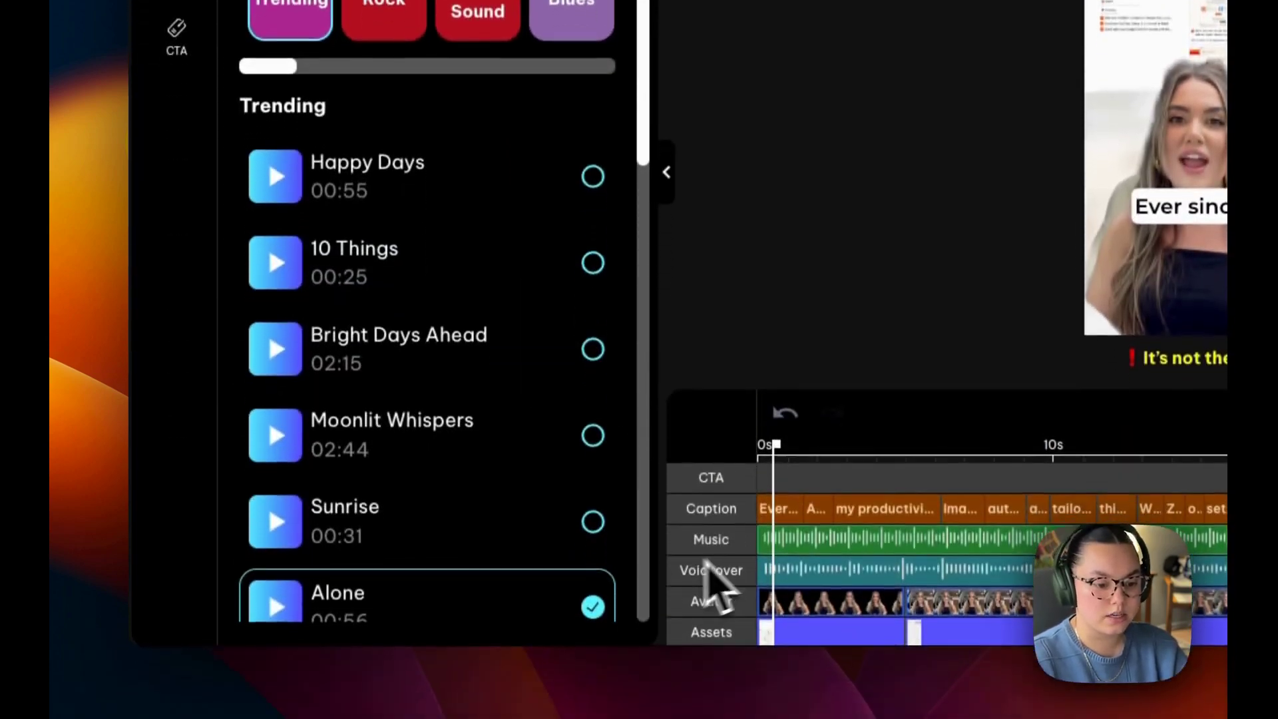
pyautogui.scroll(-5, 443, 599)
pyautogui.scroll(5, 285, 426)
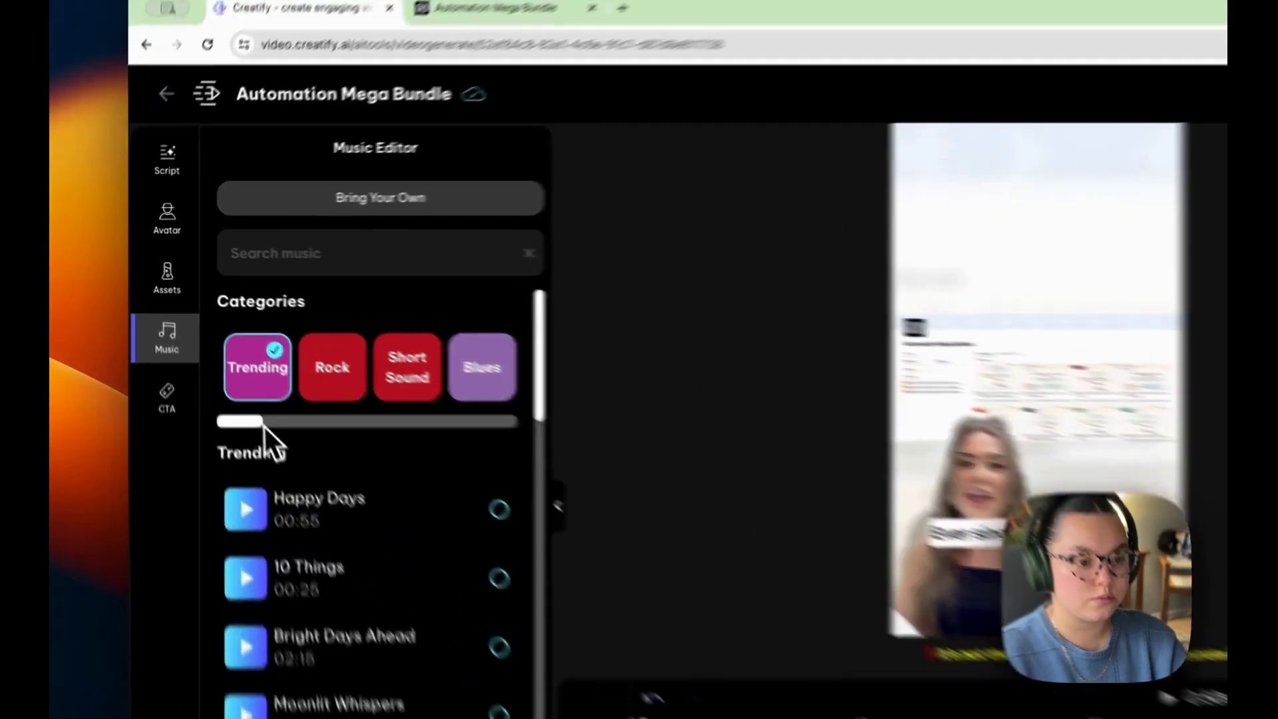
pyautogui.moveTo(265, 426); pyautogui.dragTo(697, 480)
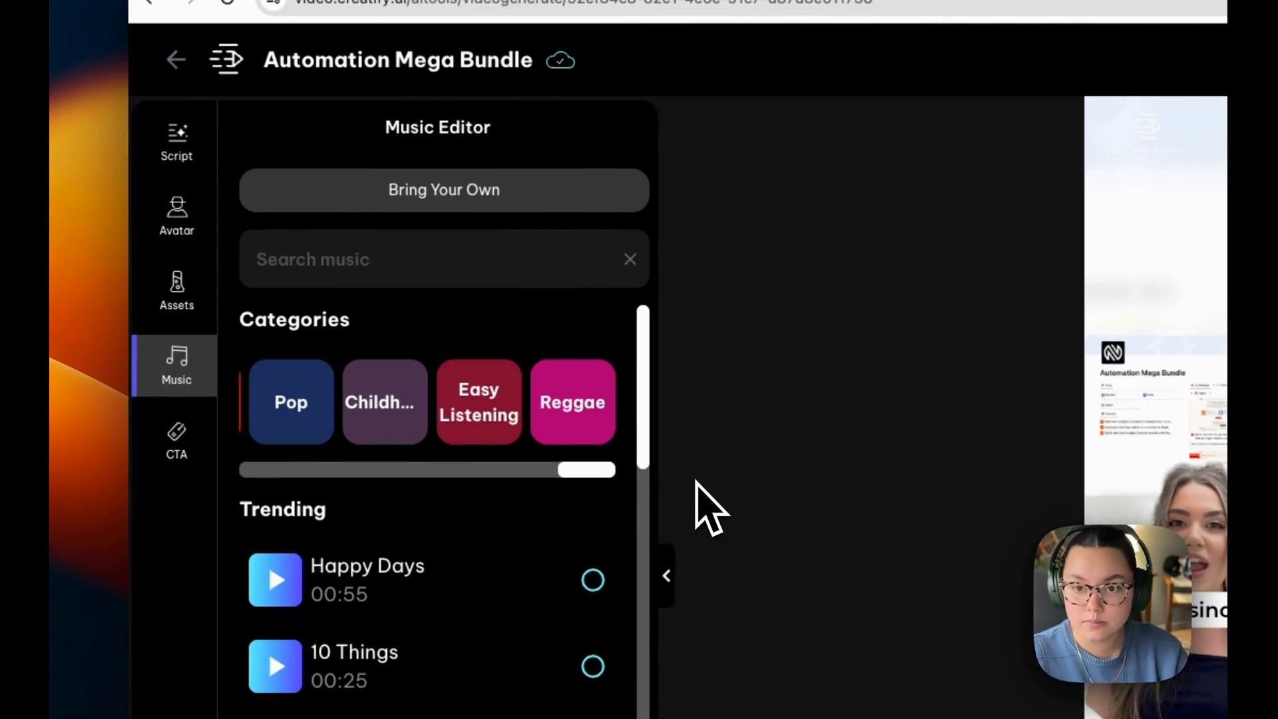
pyautogui.click(173, 443)
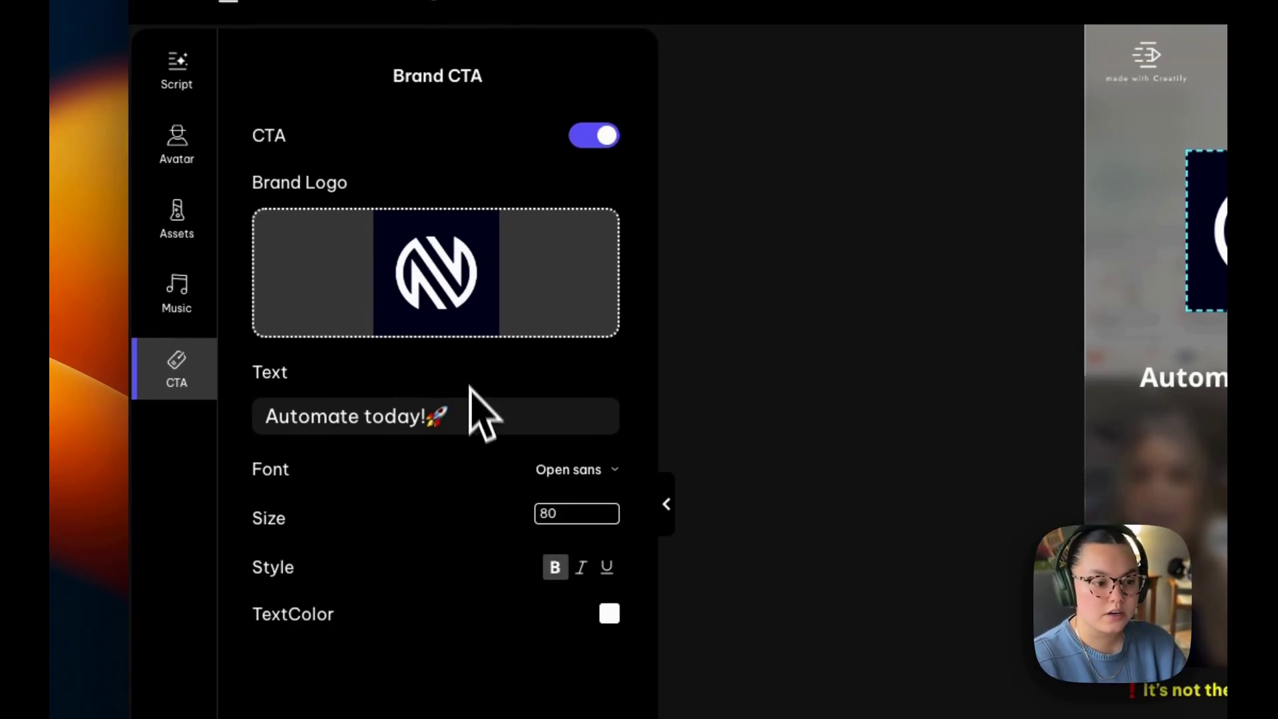
pyautogui.moveTo(264, 416); pyautogui.dragTo(490, 407)
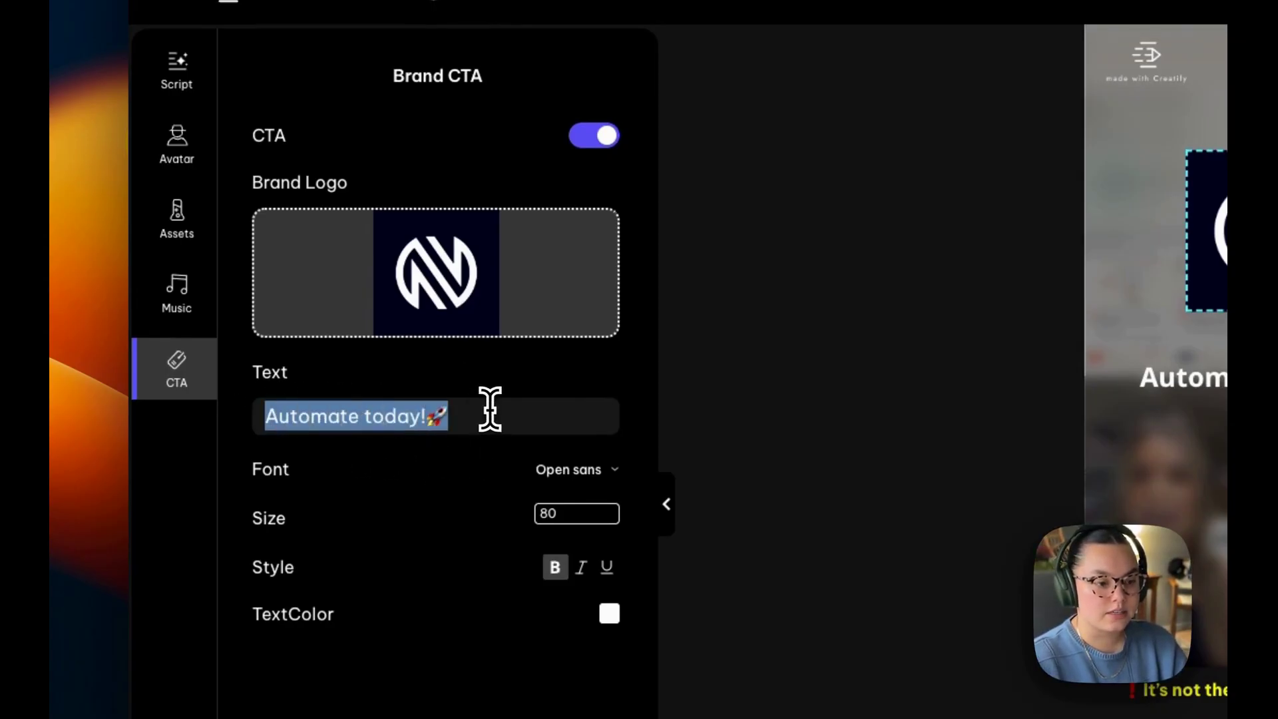
pyautogui.click(491, 408)
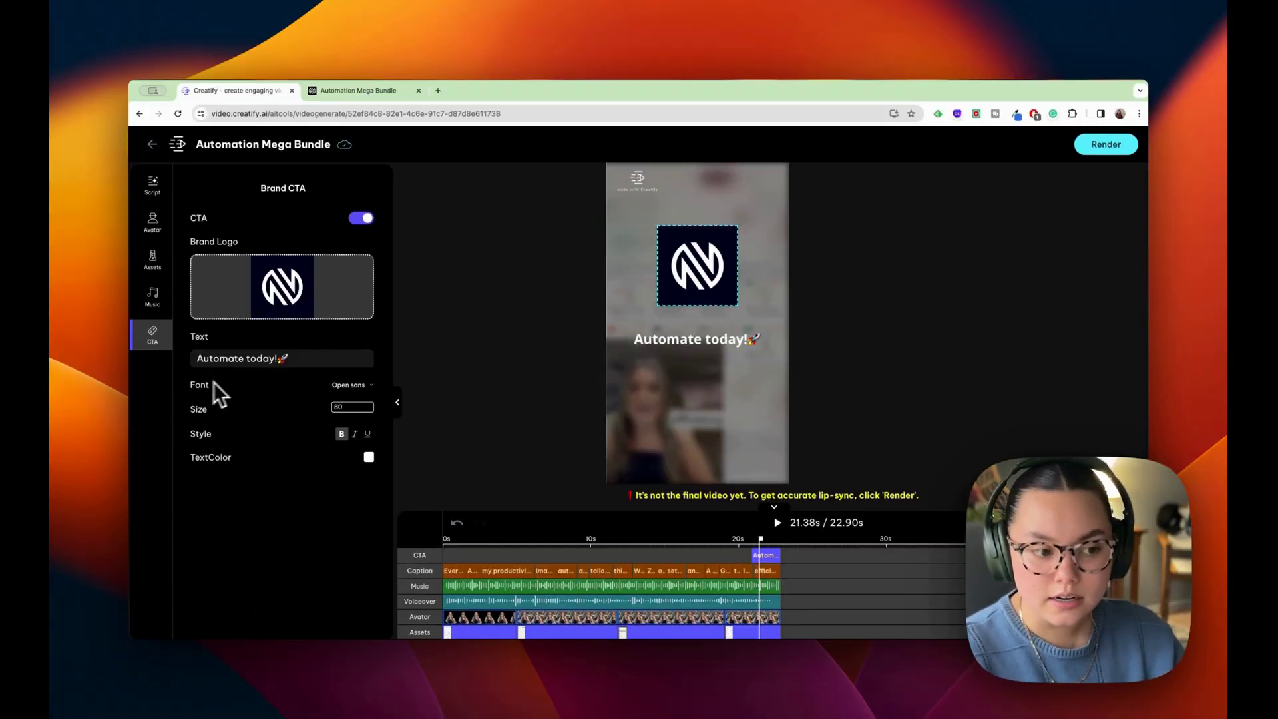
pyautogui.click(351, 384)
pyautogui.click(347, 465)
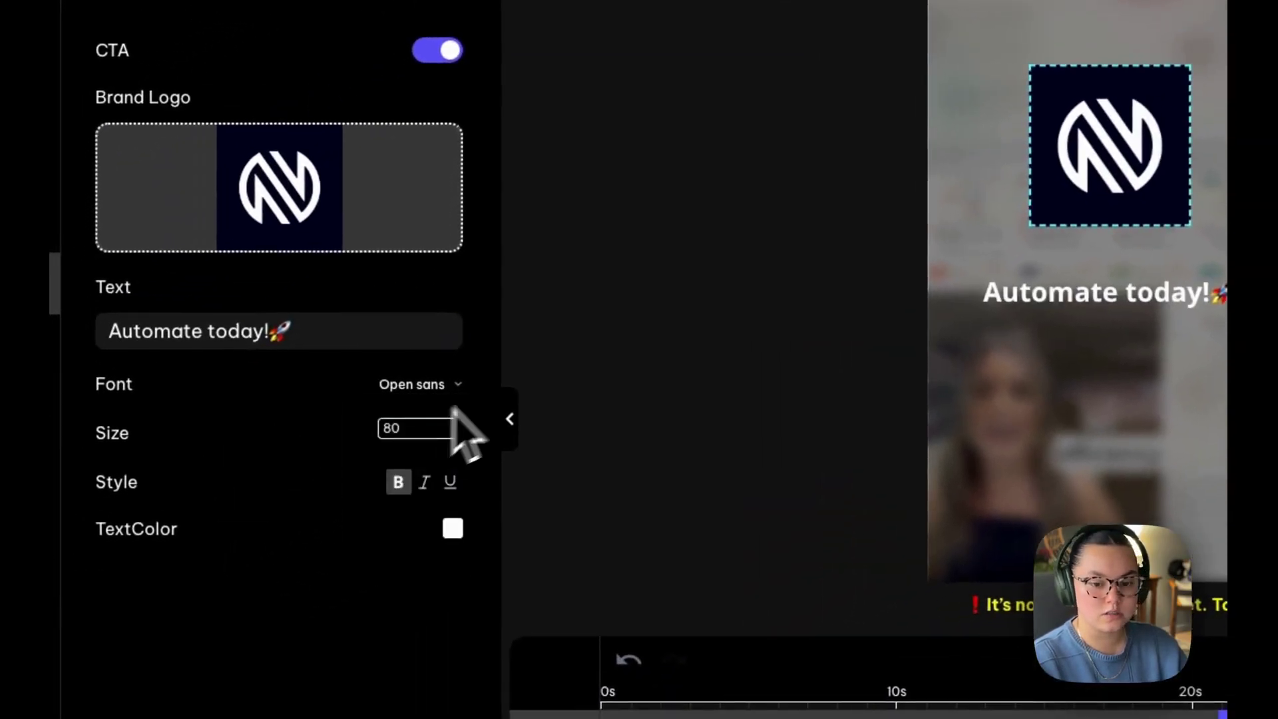
pyautogui.click(509, 418)
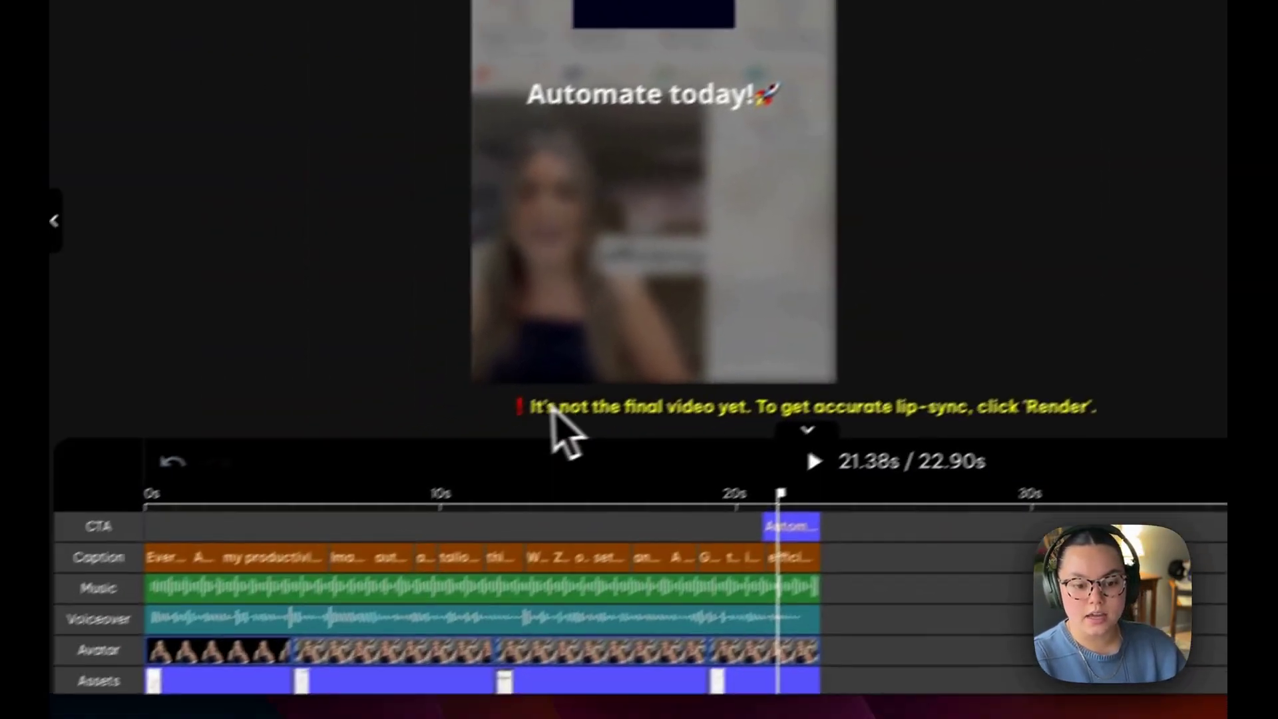